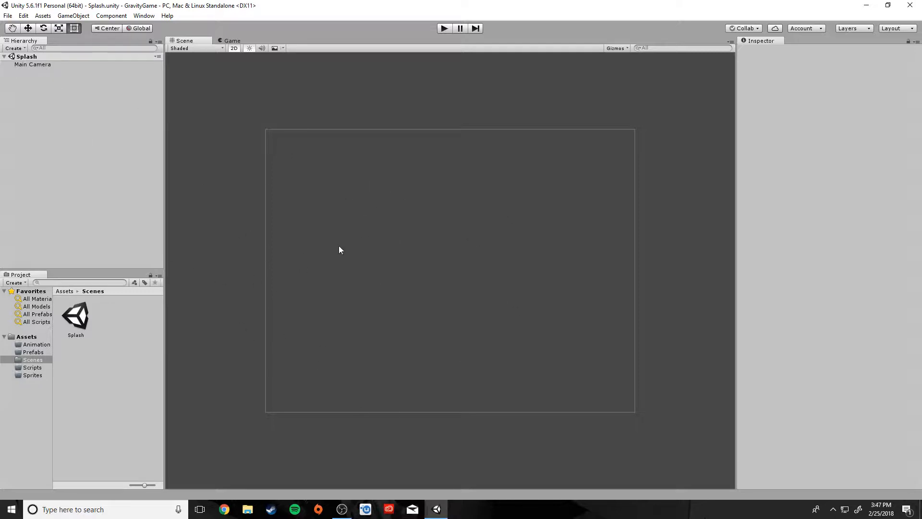
# Change the Main Camera's background colour to black (00000000), then clear the selection.
pyautogui.click(35, 64)
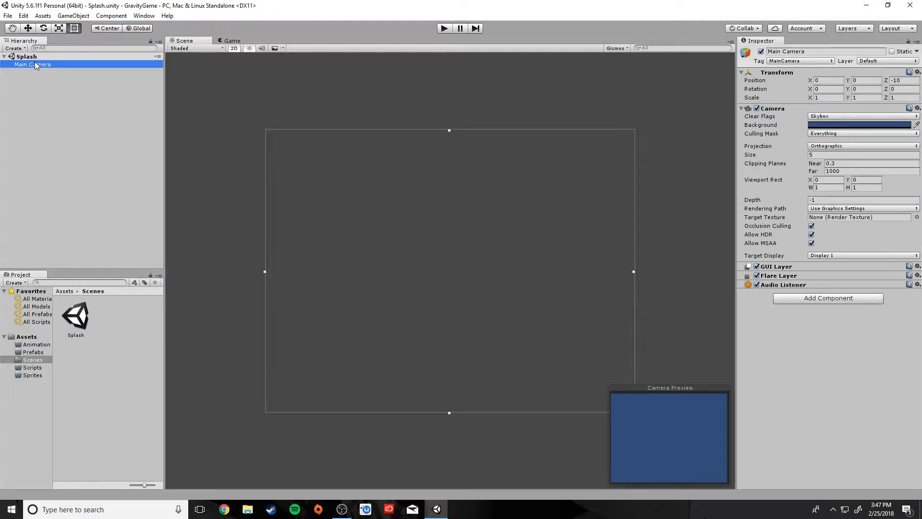
pyautogui.click(859, 125)
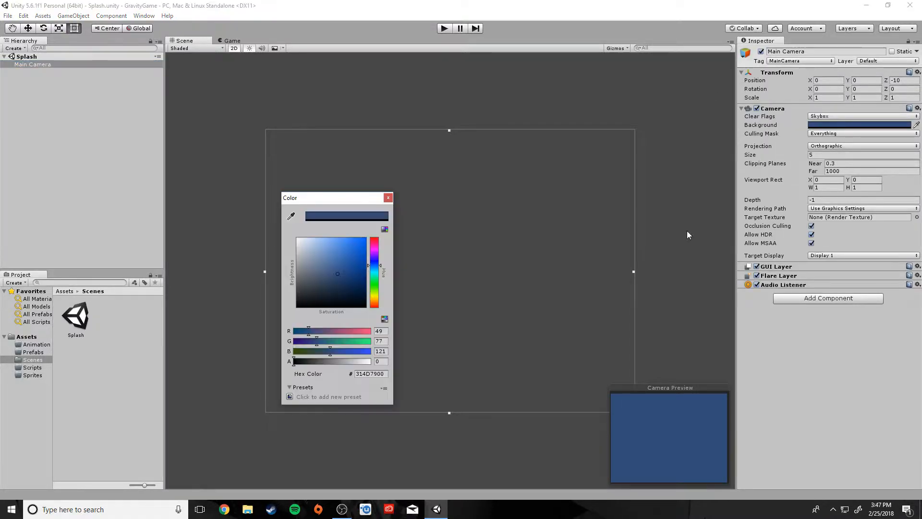
pyautogui.moveTo(347, 289); pyautogui.dragTo(267, 324)
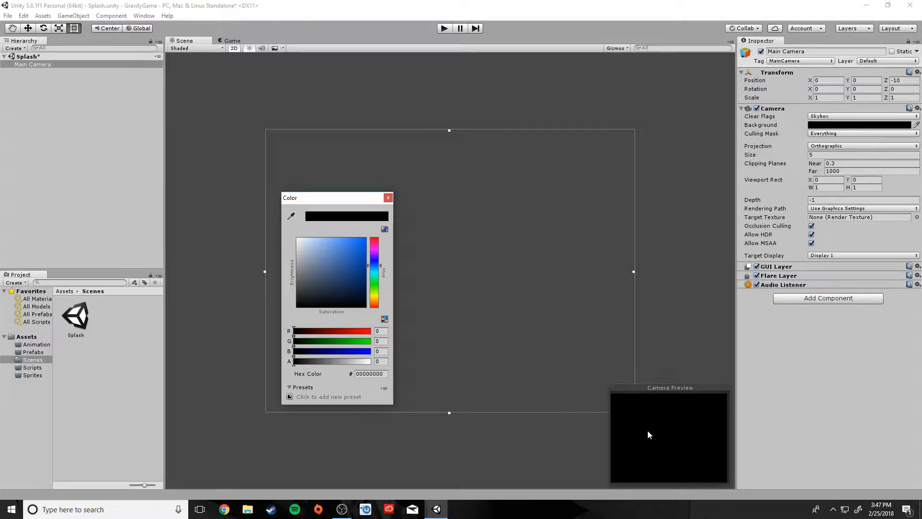
pyautogui.click(388, 198)
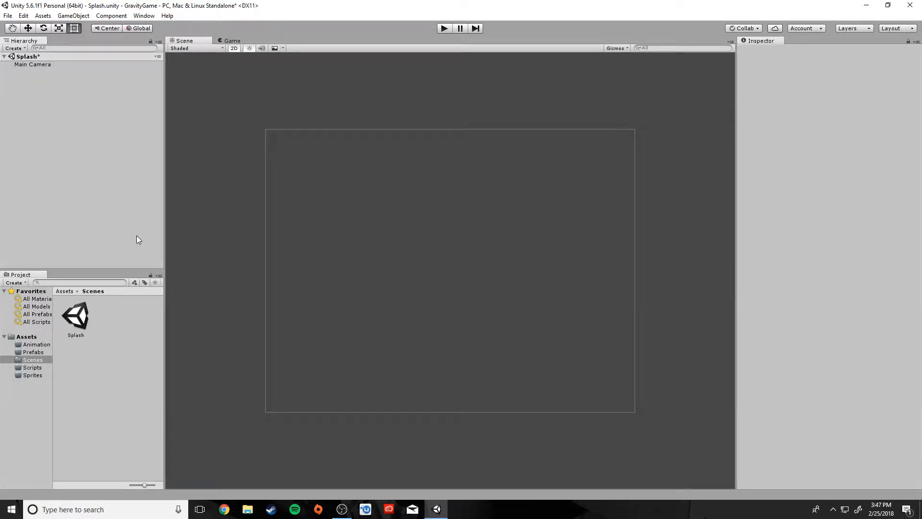
pyautogui.click(27, 65)
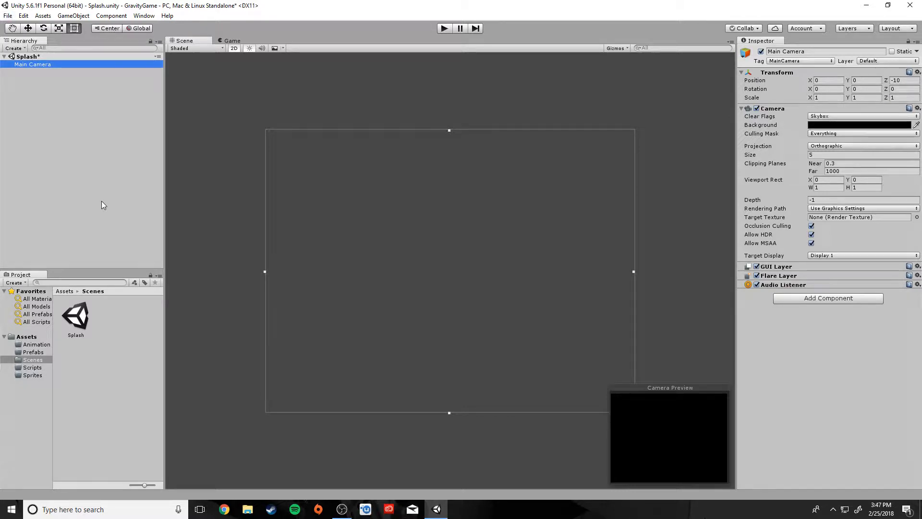
pyautogui.click(76, 181)
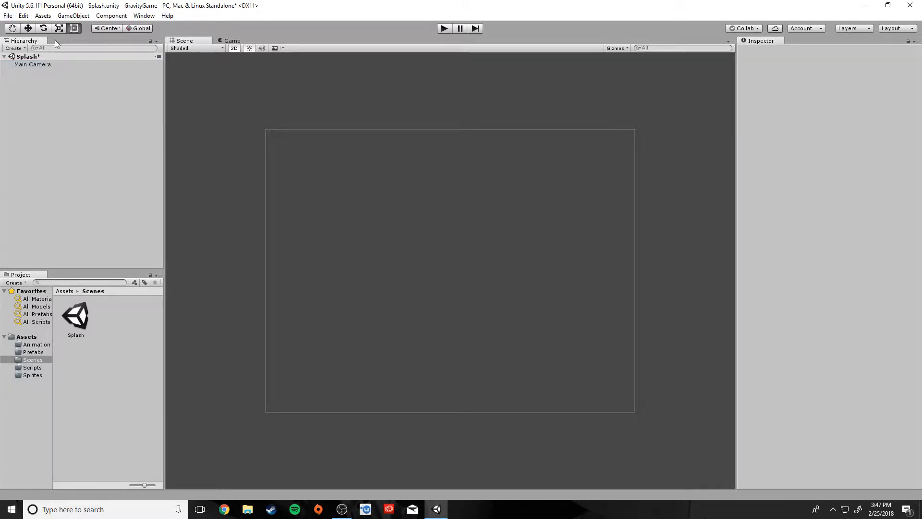
# Add a UI Text object from the Hierarchy's Create menu, adding a Canvas and EventSystem.
pyautogui.click(15, 49)
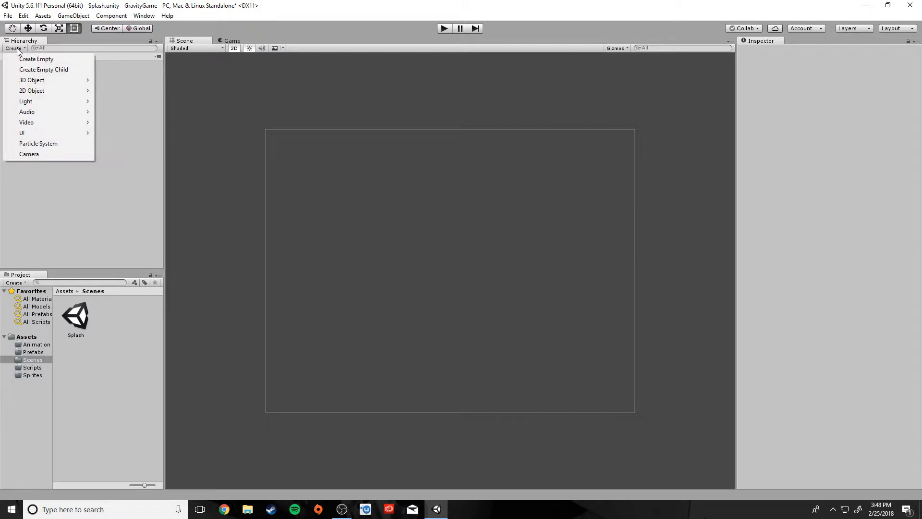
pyautogui.moveTo(48, 135)
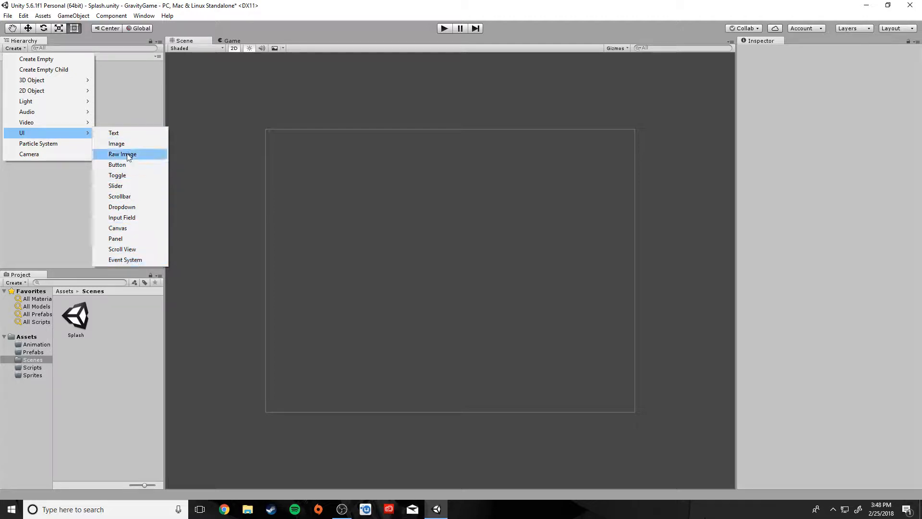
pyautogui.click(116, 135)
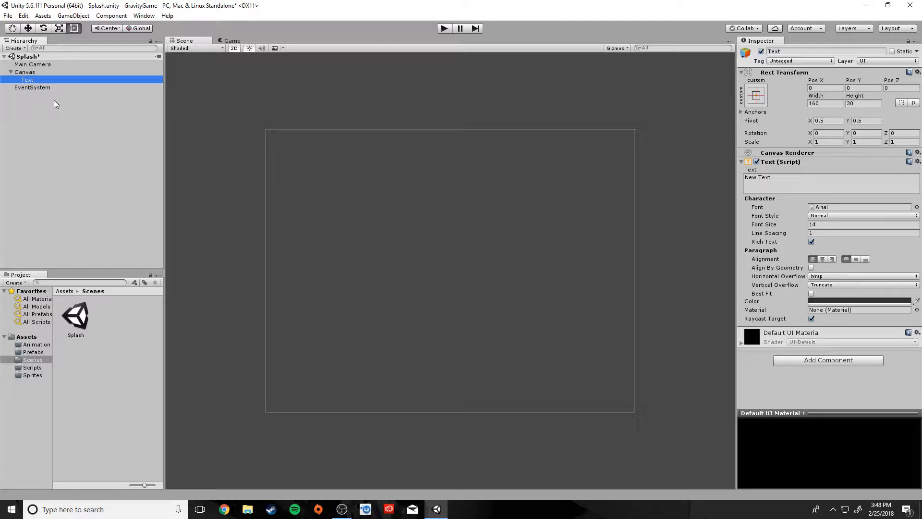
# Inspect the new Canvas, Text and EventSystem objects in the Inspector.
pyautogui.click(27, 73)
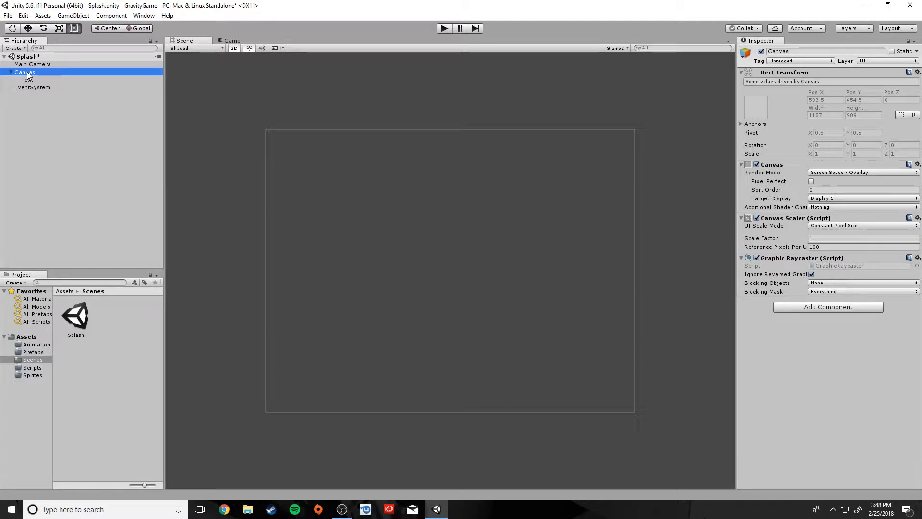
pyautogui.scroll(-2, 260, 215)
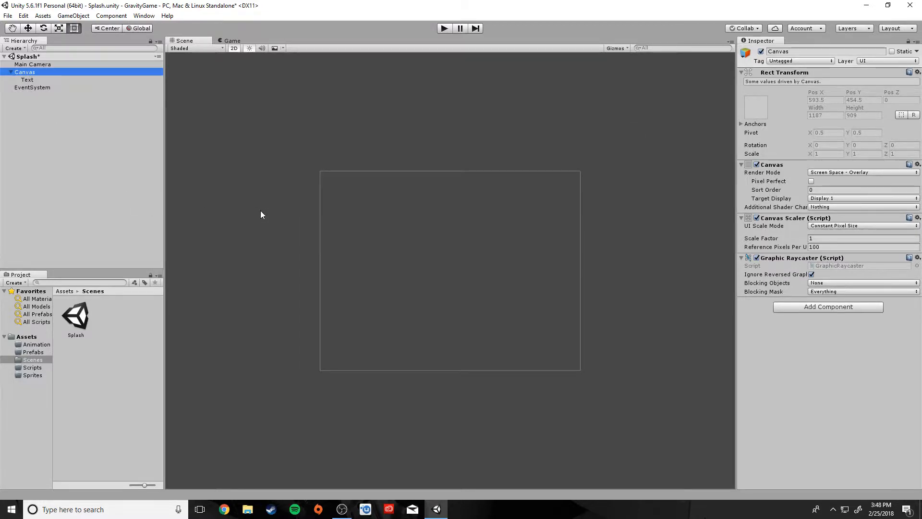
pyautogui.scroll(-2, 260, 211)
pyautogui.scroll(4, 261, 211)
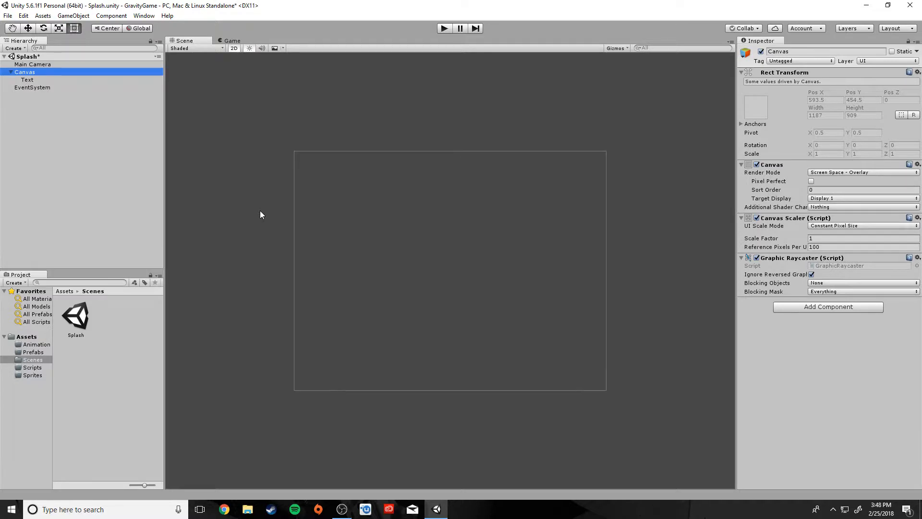
pyautogui.click(30, 78)
pyautogui.click(30, 87)
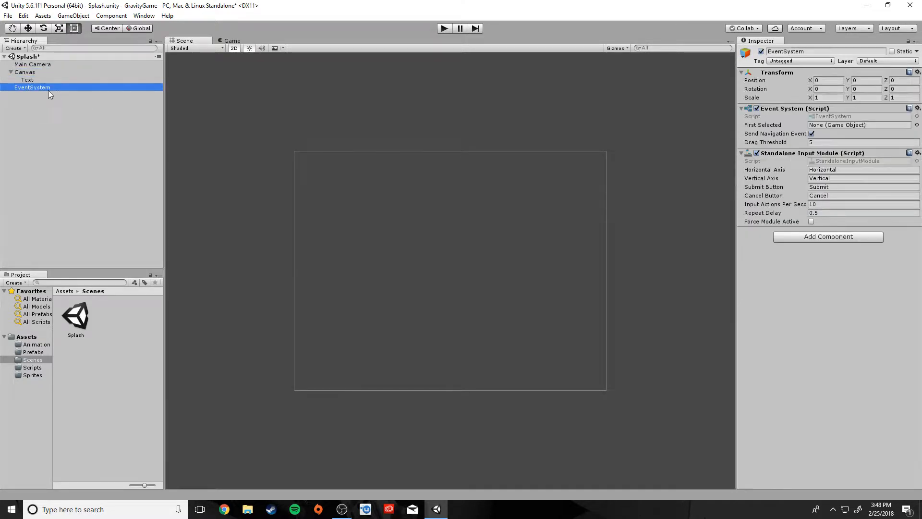
pyautogui.click(33, 80)
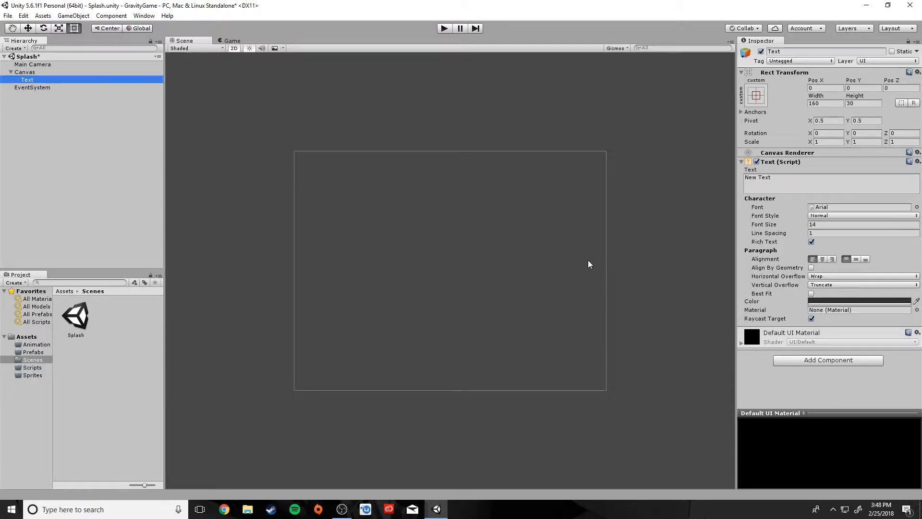
# Select the Canvas and bring up its Render Mode choices.
pyautogui.click(32, 75)
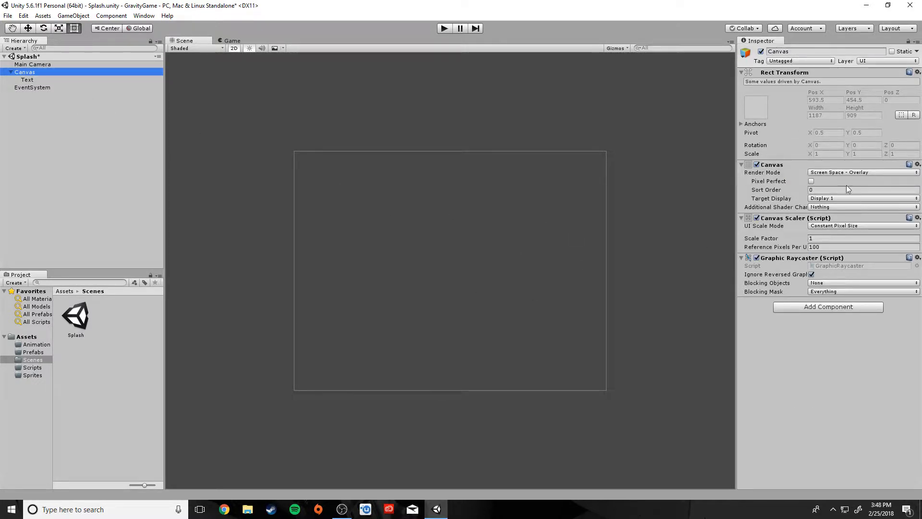
pyautogui.click(27, 88)
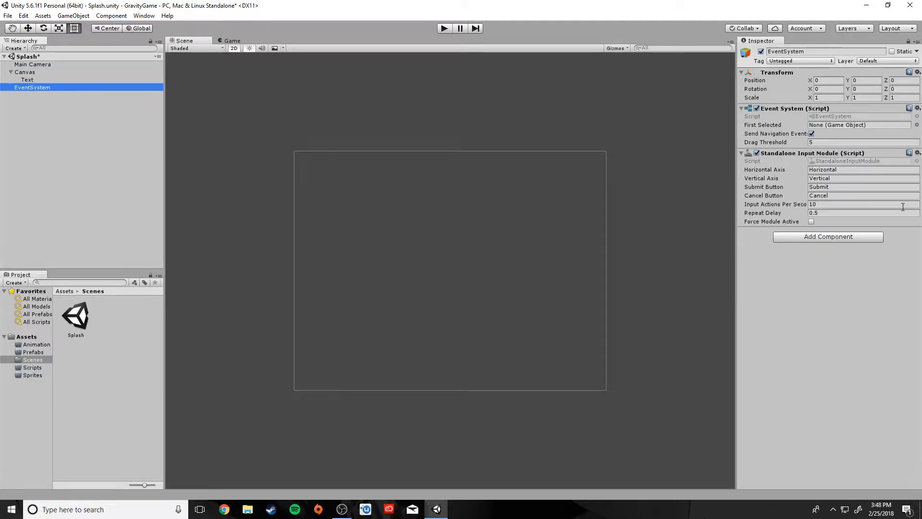
pyautogui.click(37, 73)
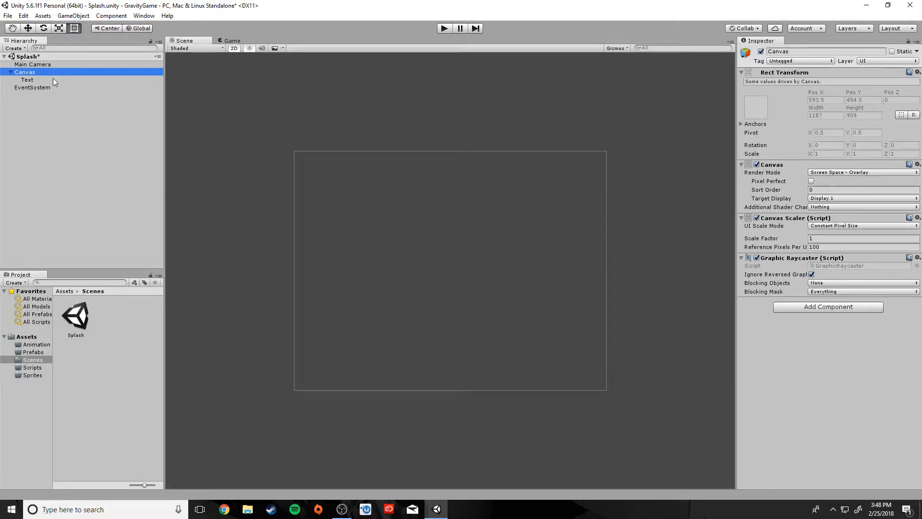
pyautogui.click(844, 172)
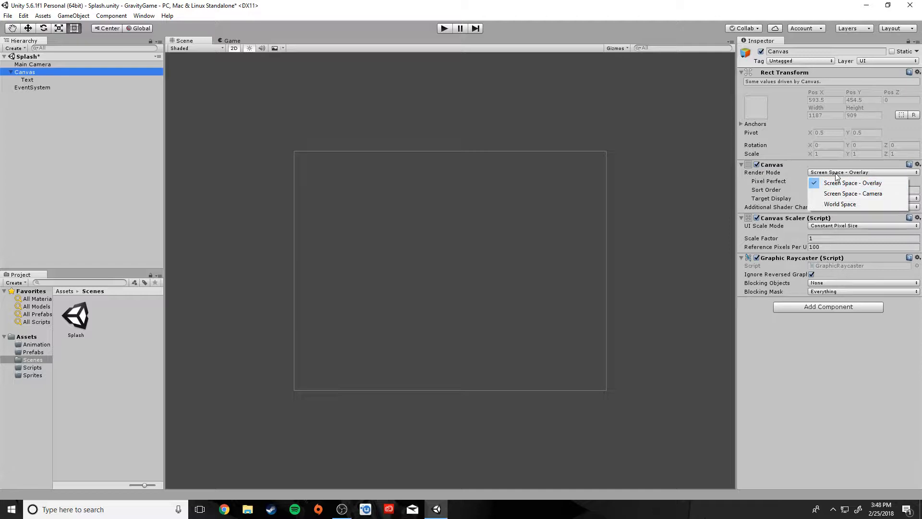
# Set the Canvas Render Mode to Screen Space - Camera.
pyautogui.click(836, 180)
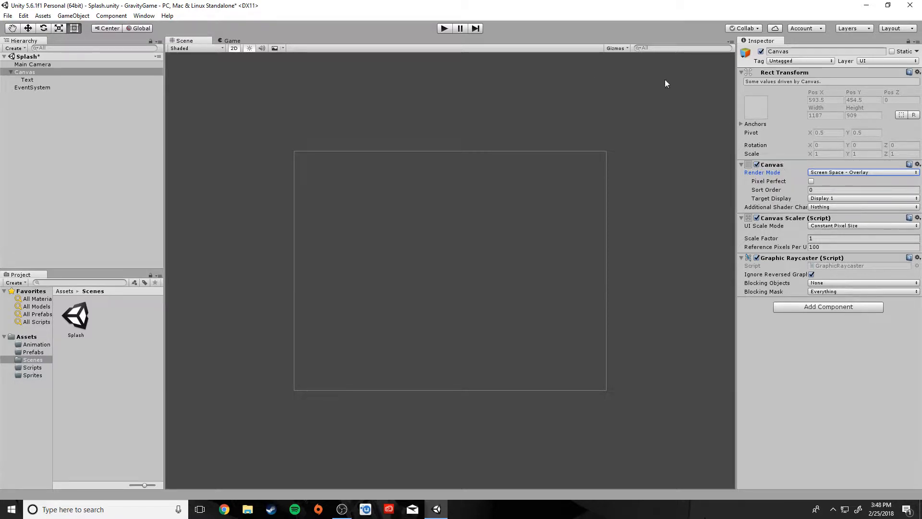
pyautogui.click(223, 48)
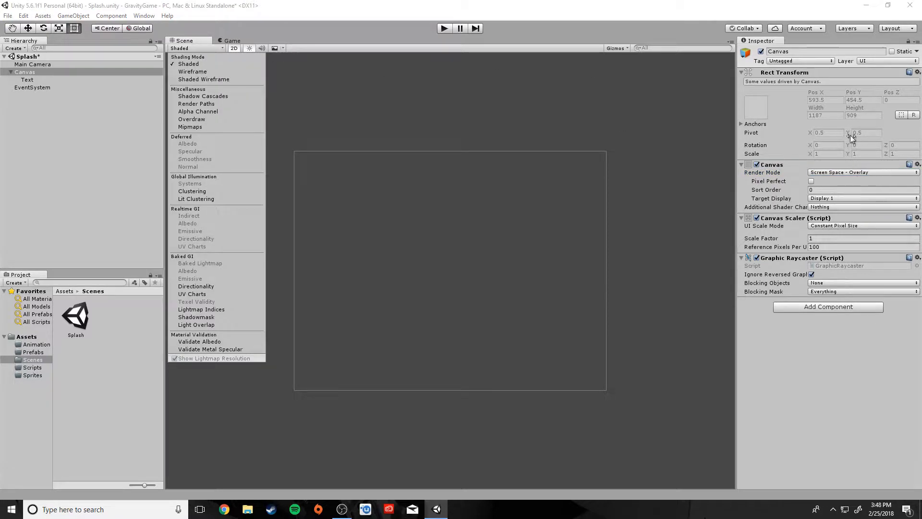
pyautogui.click(773, 123)
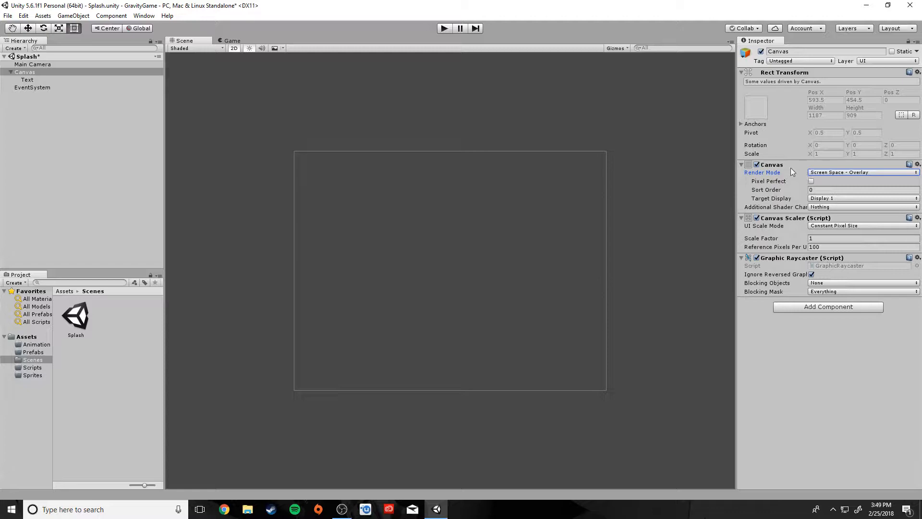
pyautogui.click(835, 173)
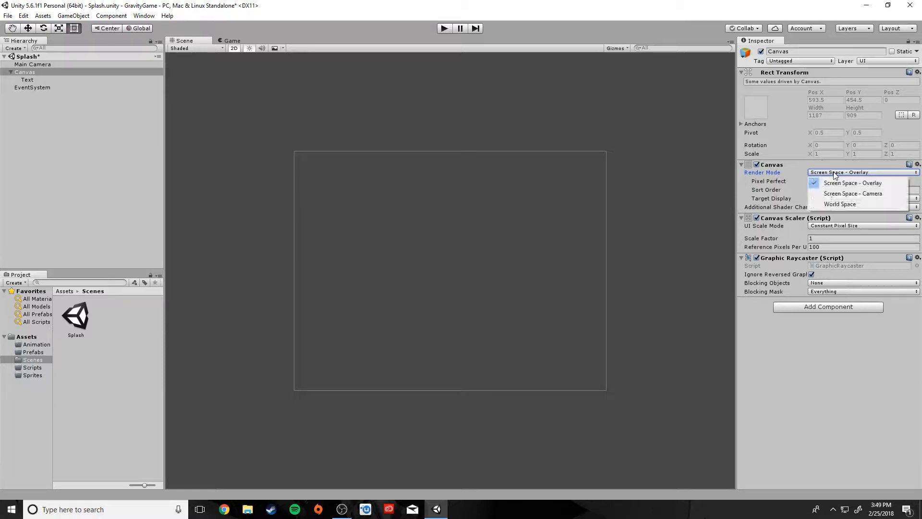
pyautogui.click(845, 194)
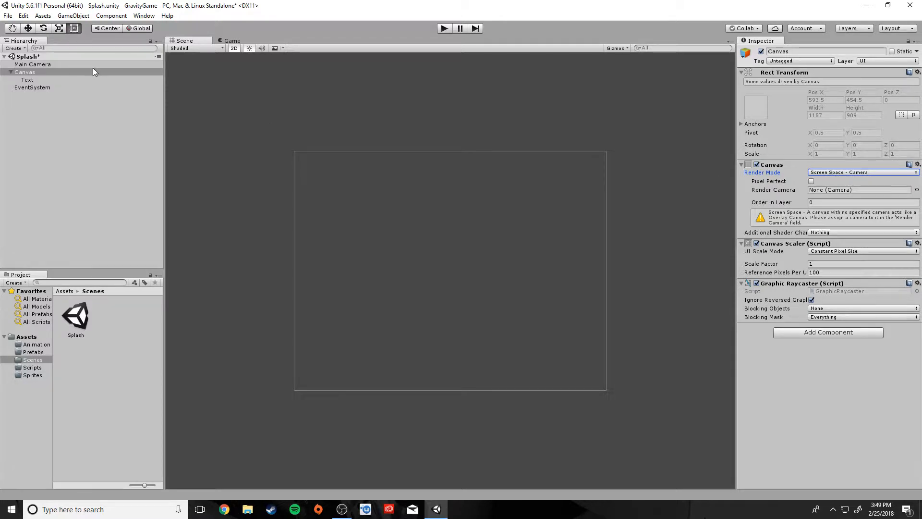
# Select the Text element and frame it in the Scene view.
pyautogui.click(31, 80)
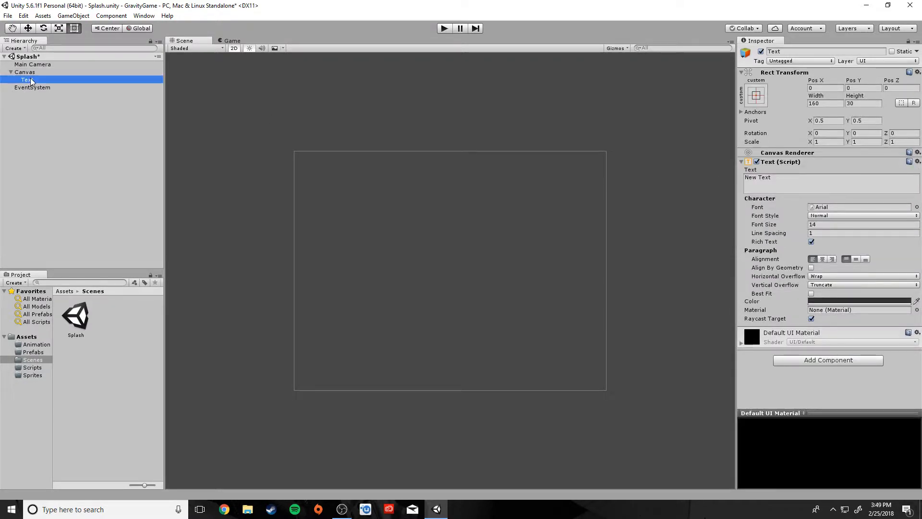
pyautogui.press('f')
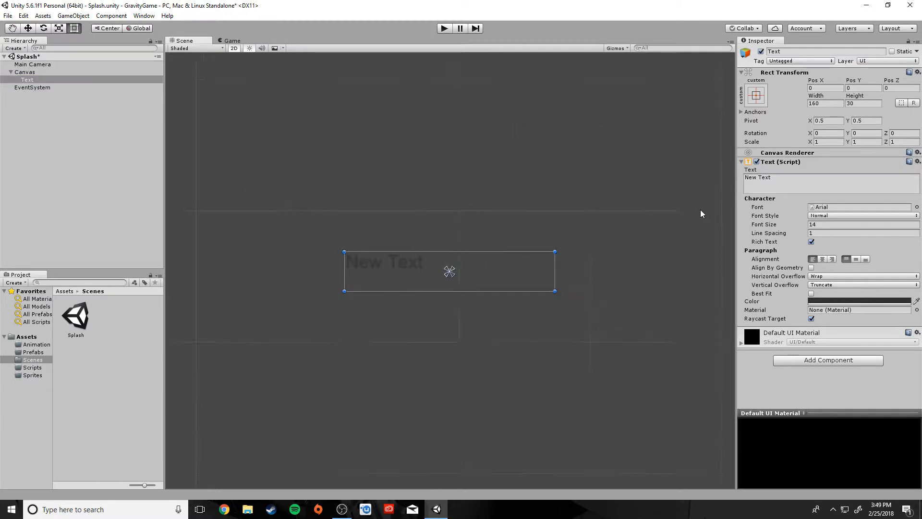
pyautogui.scroll(-10, 524, 271)
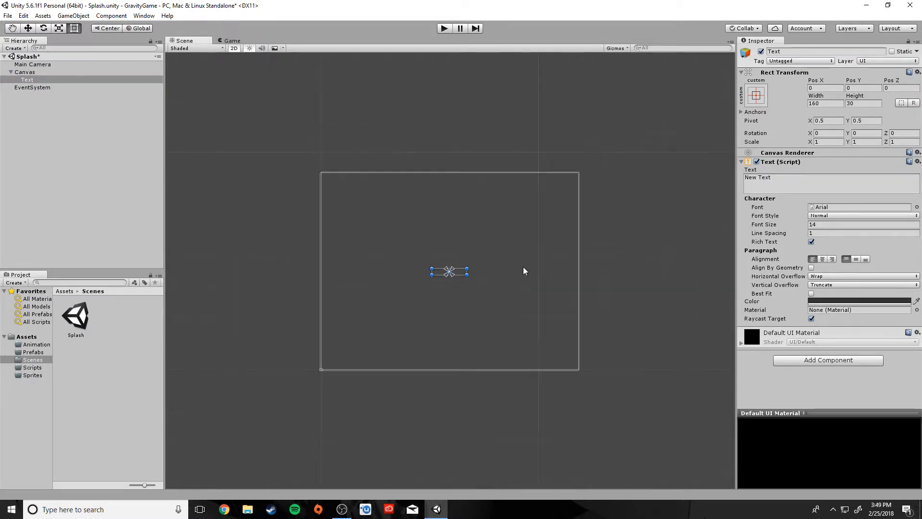
pyautogui.scroll(-10, 524, 271)
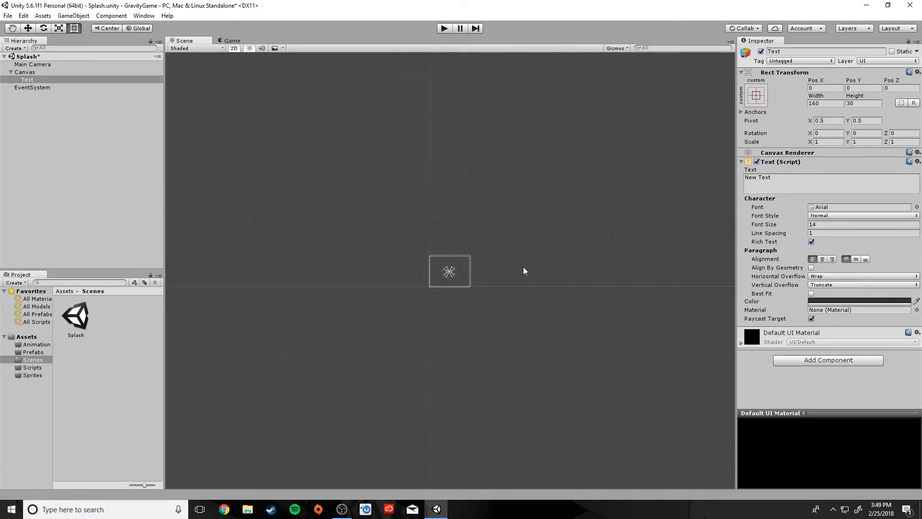
pyautogui.scroll(10, 524, 271)
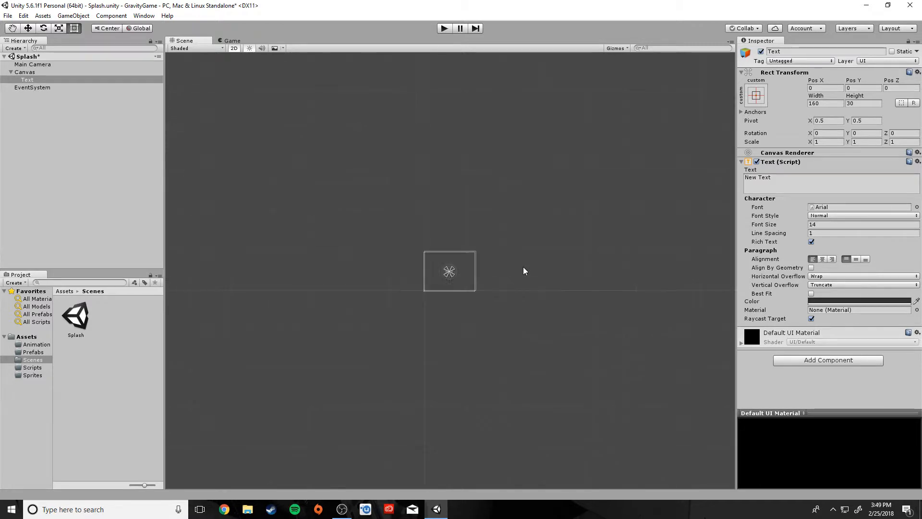
pyautogui.scroll(4, 524, 271)
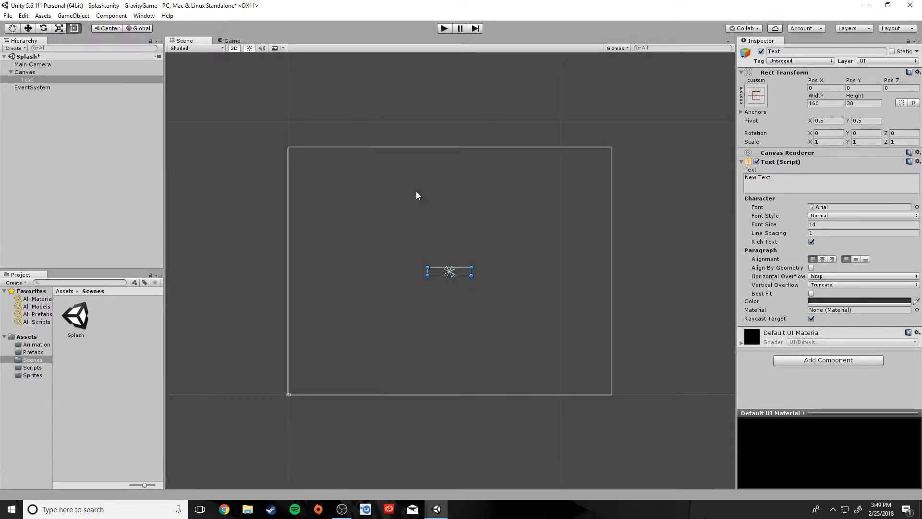
pyautogui.click(26, 65)
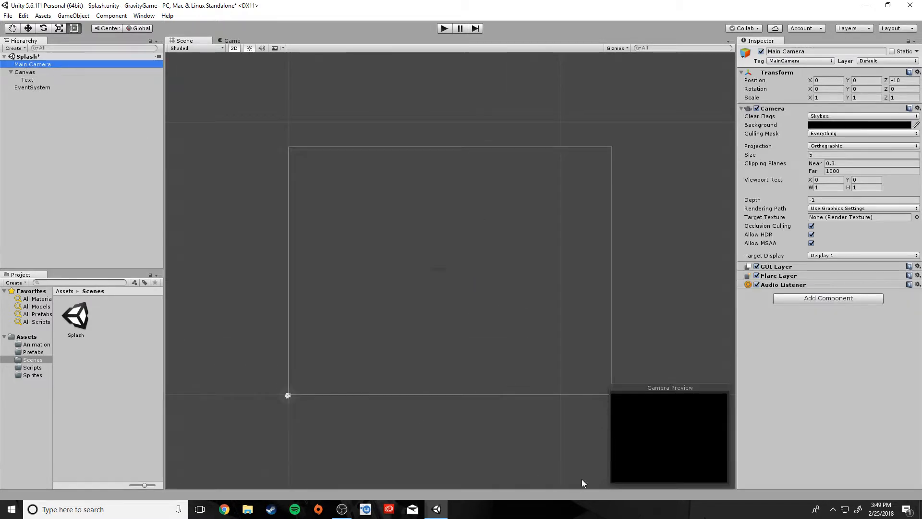
pyautogui.click(25, 80)
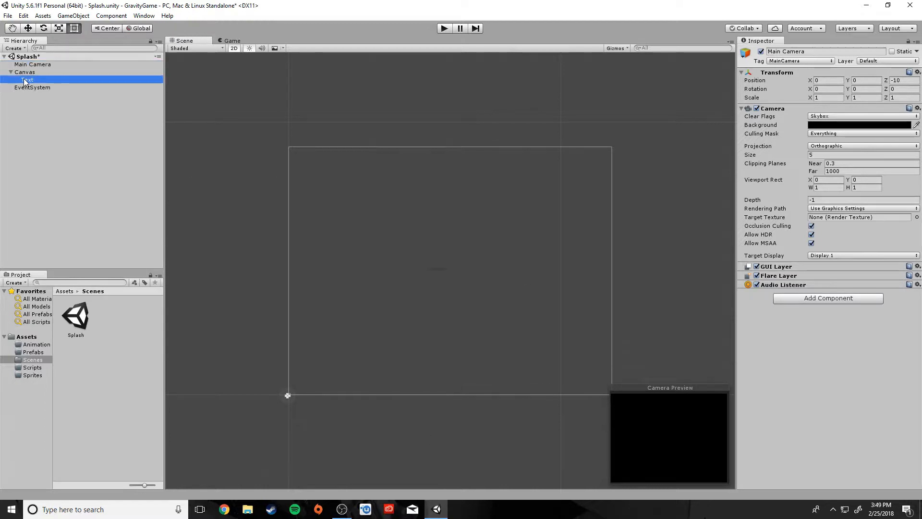
pyautogui.click(22, 72)
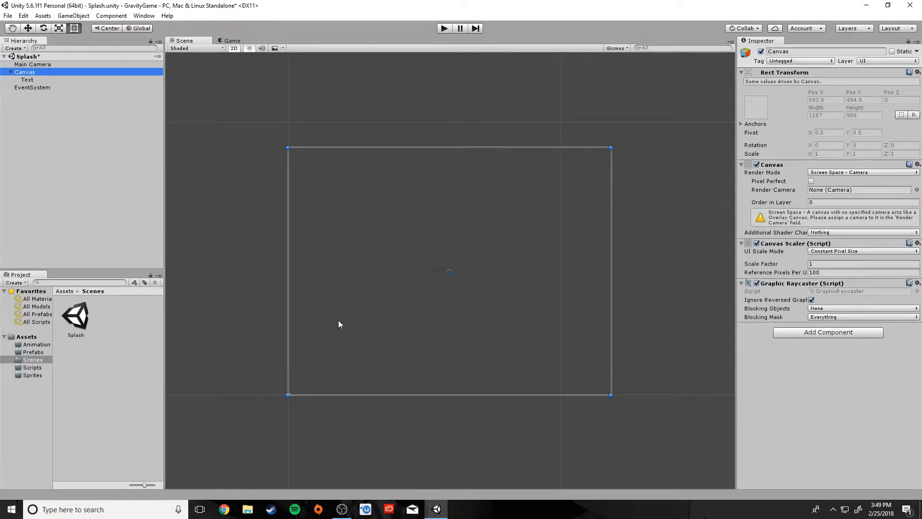
pyautogui.click(29, 80)
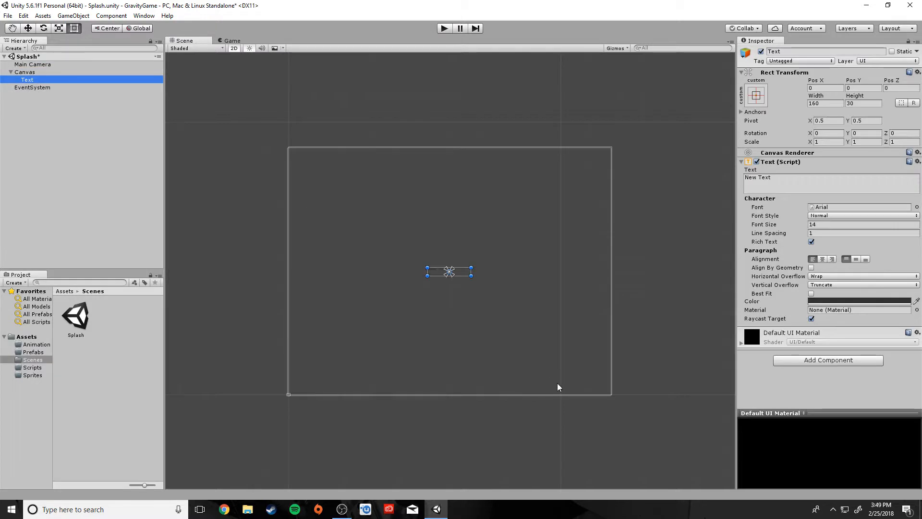
pyautogui.press('f')
pyautogui.scroll(-4, 499, 354)
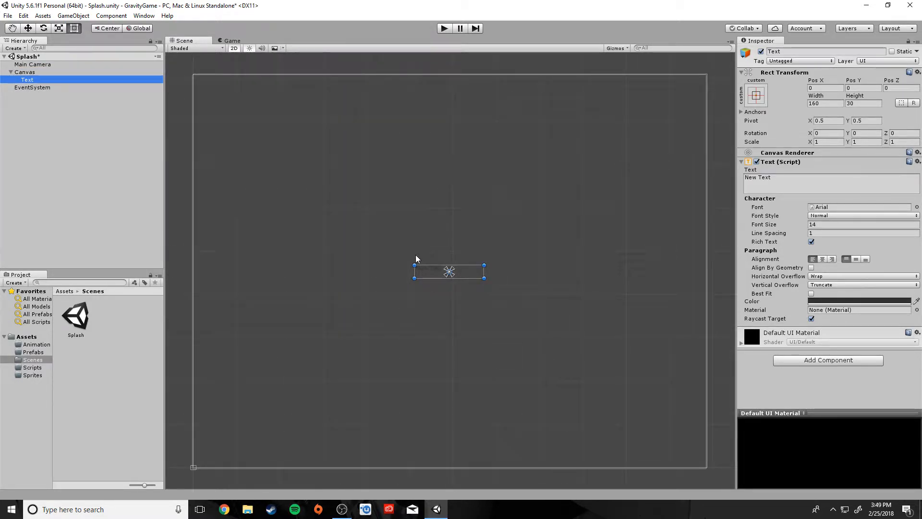
# Enlarge the Text rect to 760 by 379 by dragging its corner handles.
pyautogui.click(28, 72)
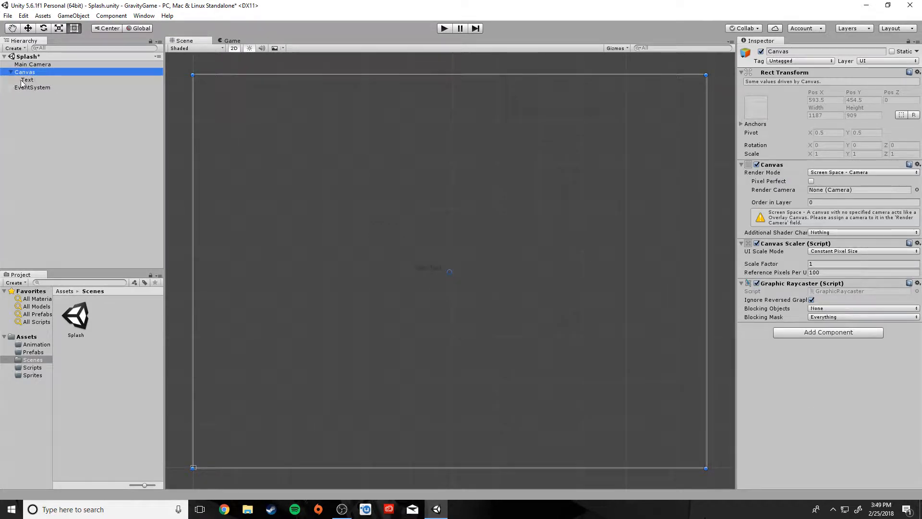
pyautogui.click(24, 79)
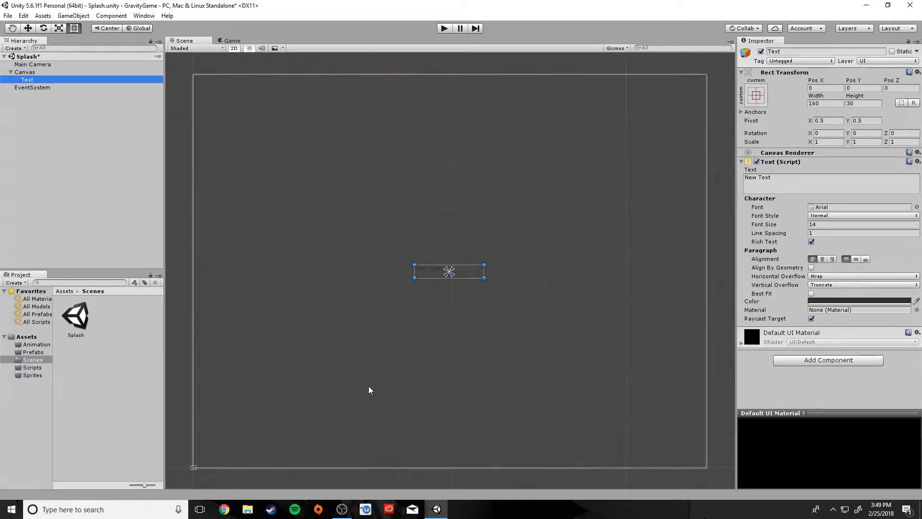
pyautogui.moveTo(378, 360); pyautogui.dragTo(20, 145, button='middle')
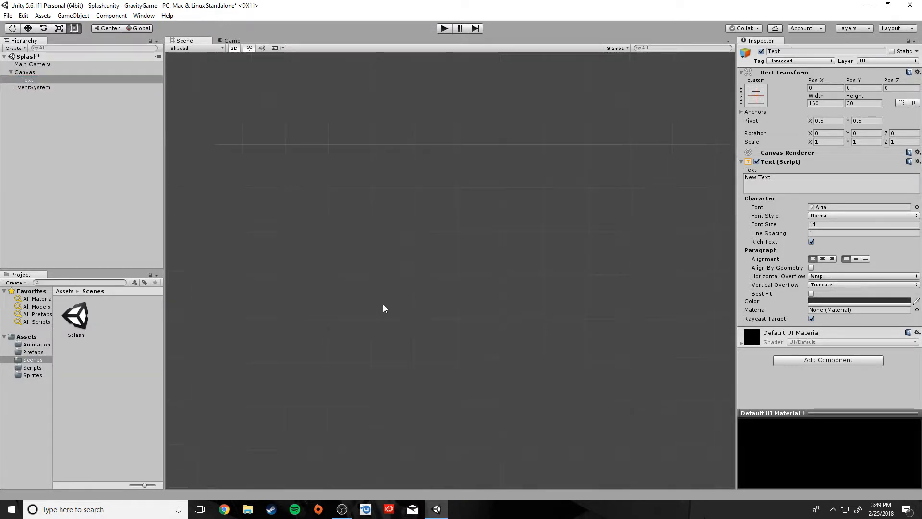
pyautogui.press('f')
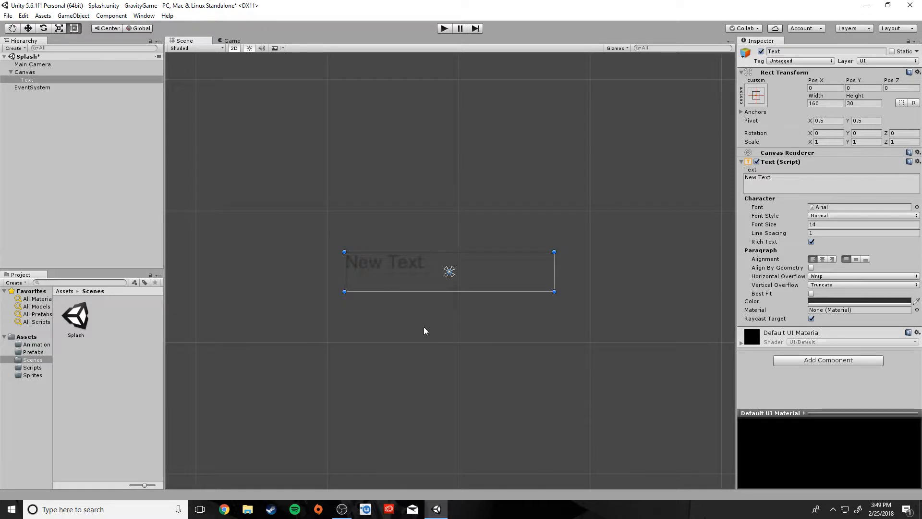
pyautogui.scroll(-6, 424, 331)
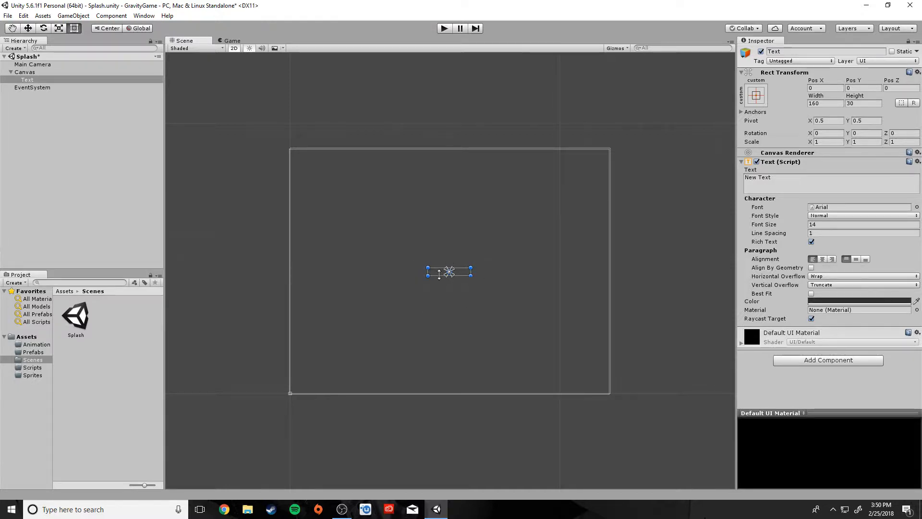
pyautogui.moveTo(428, 267); pyautogui.dragTo(350, 203)
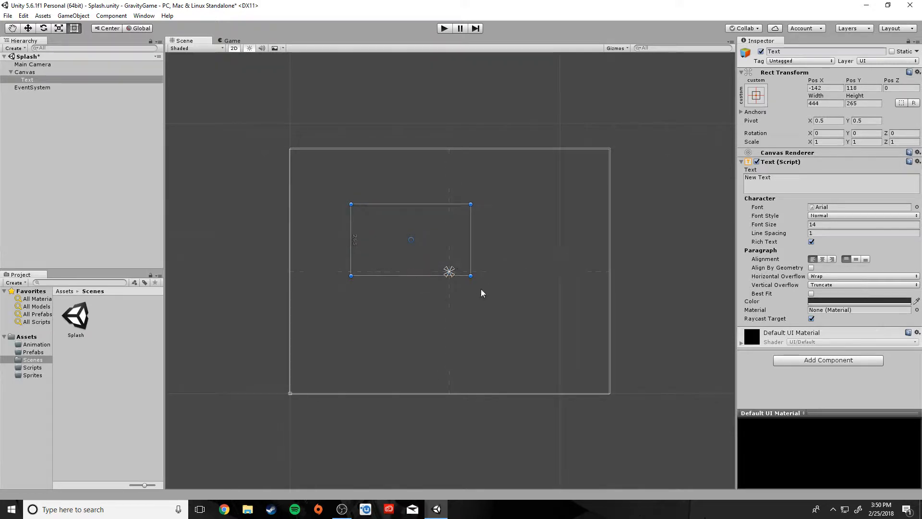
pyautogui.moveTo(472, 276); pyautogui.dragTo(556, 306)
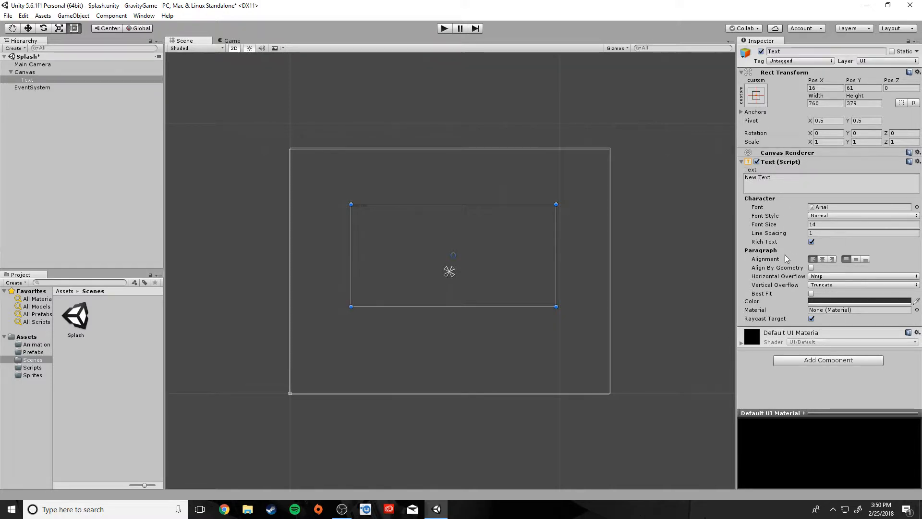
# Change the text to GRAVITY GAME in bold, keeping the Arial font.
pyautogui.click(786, 180)
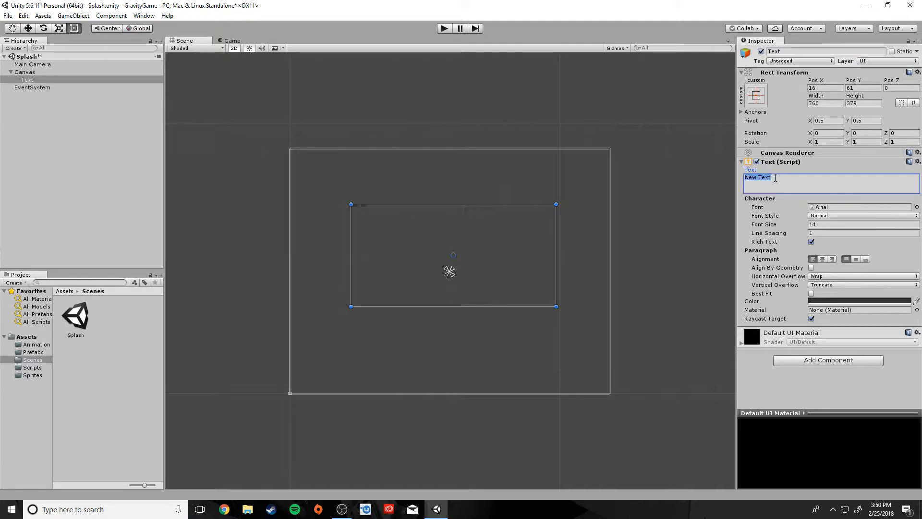
pyautogui.write('GRAVITY GAME')
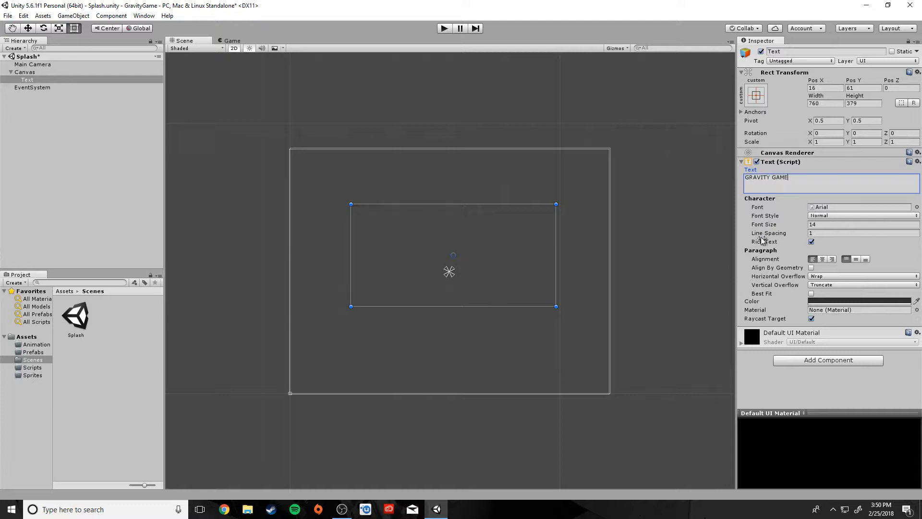
pyautogui.click(824, 207)
pyautogui.click(916, 207)
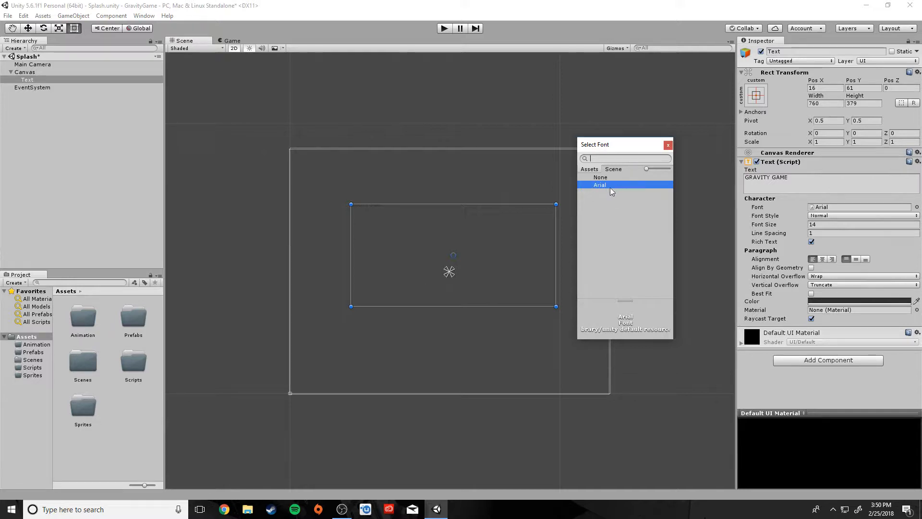
pyautogui.click(668, 145)
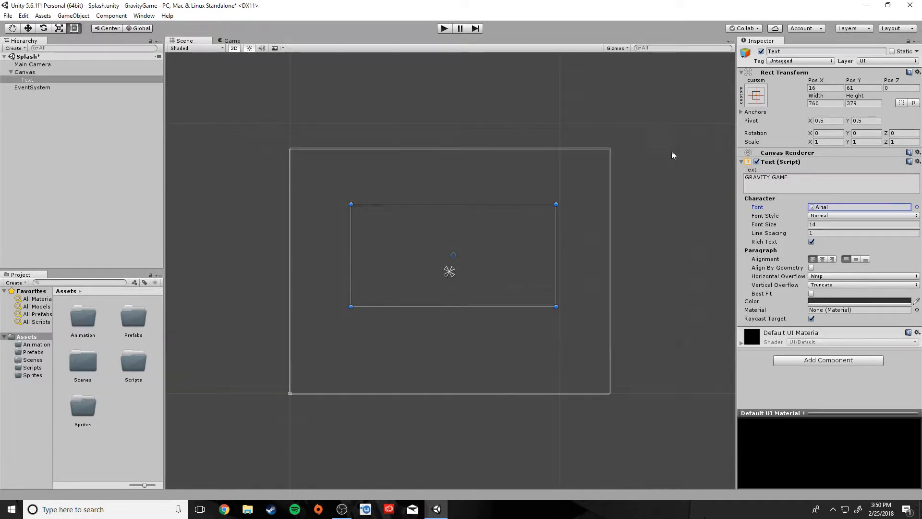
pyautogui.click(846, 216)
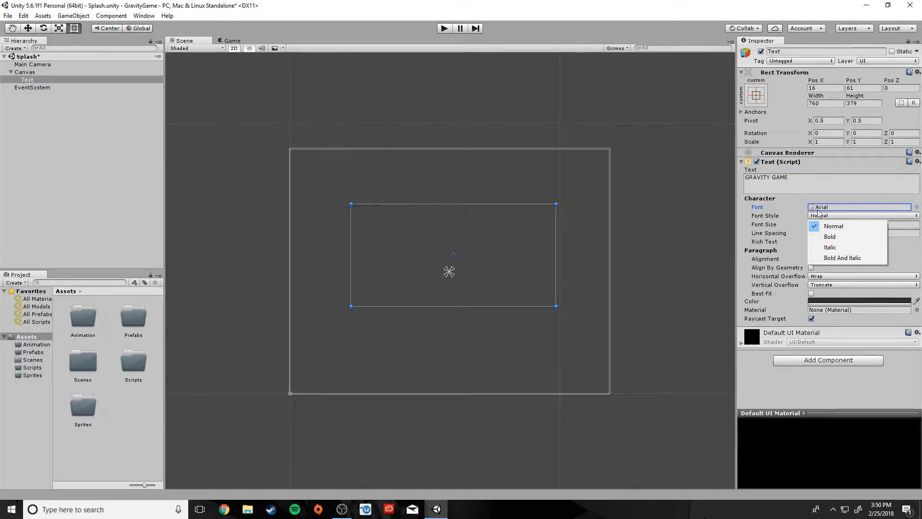
pyautogui.click(830, 237)
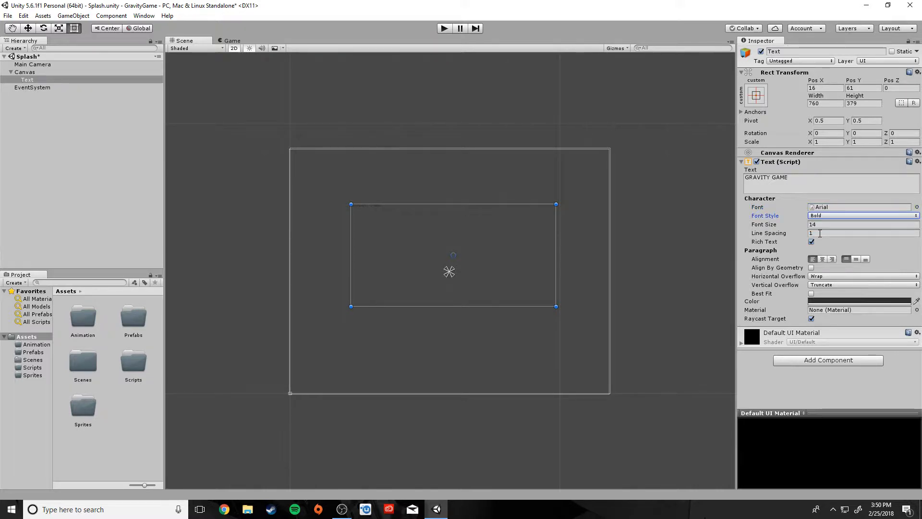
# Raise the font size to 202, resize the box to 1045×495, and centre-align it.
pyautogui.click(821, 224)
pyautogui.moveTo(778, 225); pyautogui.dragTo(851, 229)
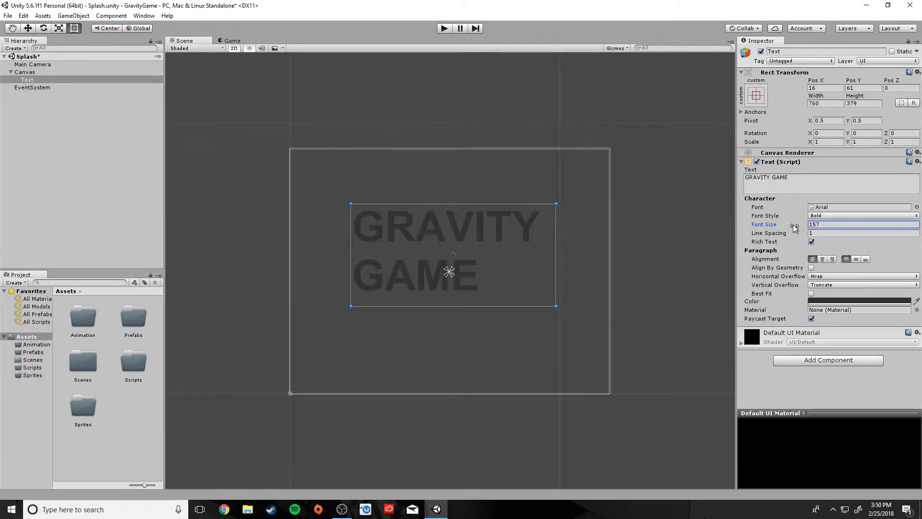
pyautogui.moveTo(351, 204); pyautogui.dragTo(309, 180)
pyautogui.moveTo(554, 303); pyautogui.dragTo(589, 312)
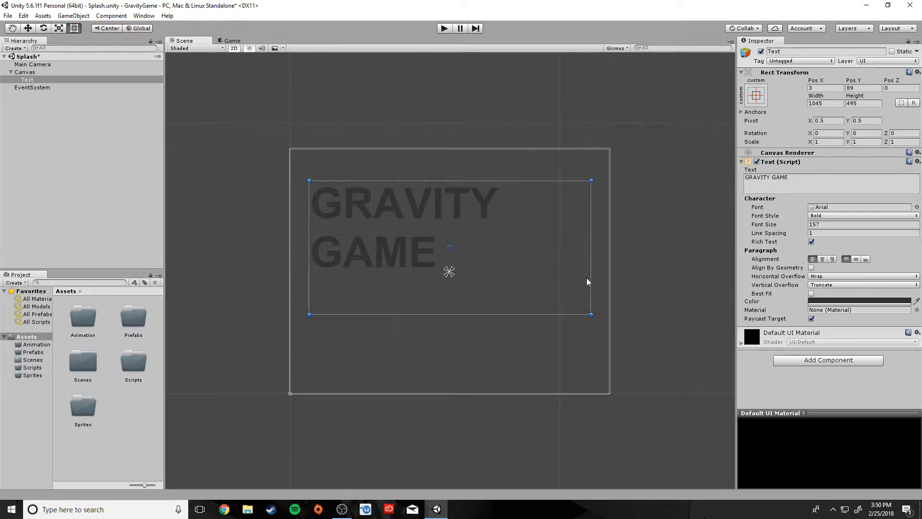
pyautogui.click(822, 259)
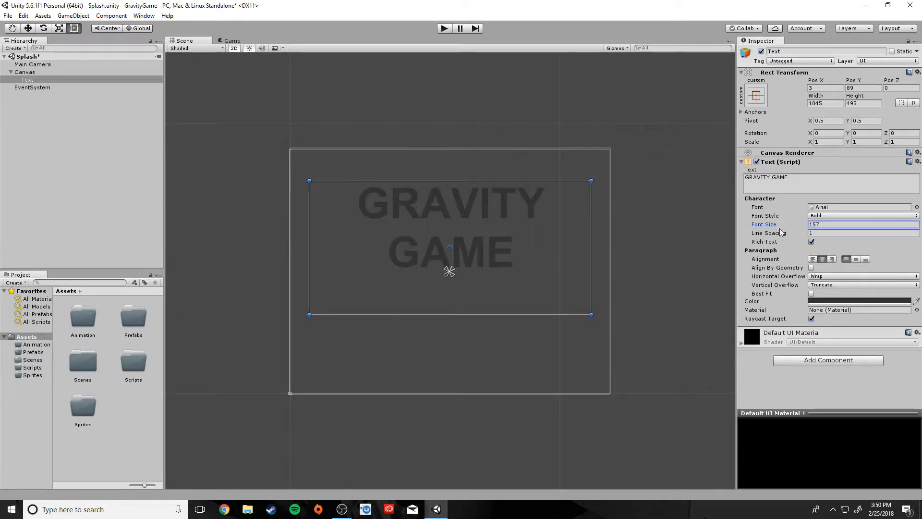
pyautogui.moveTo(776, 229); pyautogui.dragTo(800, 229)
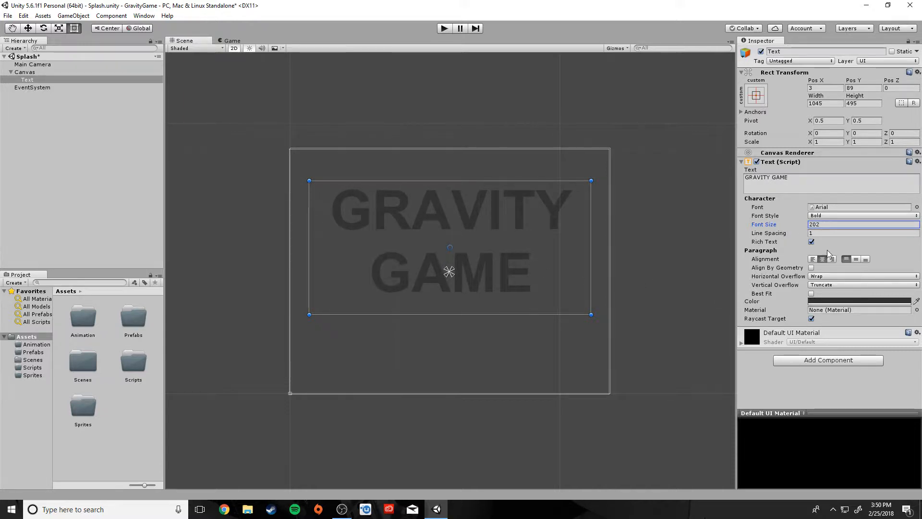
# Colour the title white (FFFFFF) and move it to X 0, Y 100 on the canvas.
pyautogui.click(831, 301)
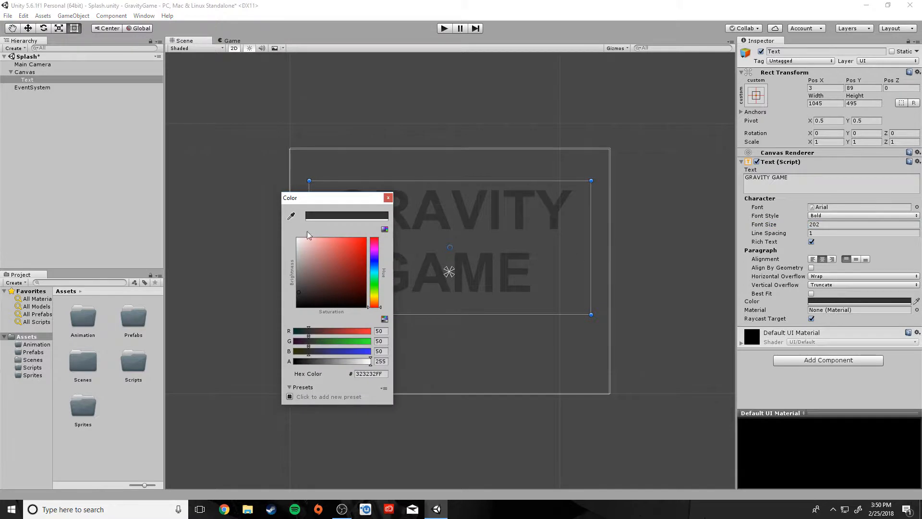
pyautogui.moveTo(307, 236); pyautogui.dragTo(263, 241)
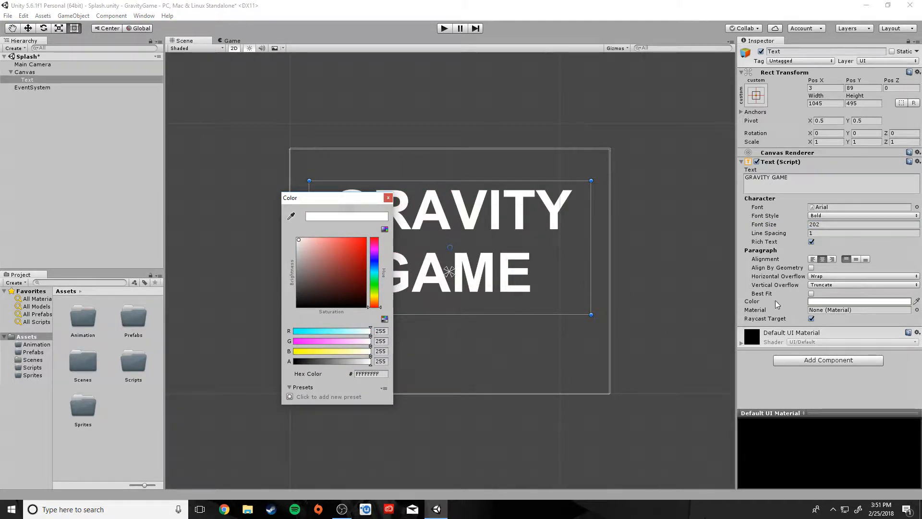
pyautogui.click(739, 292)
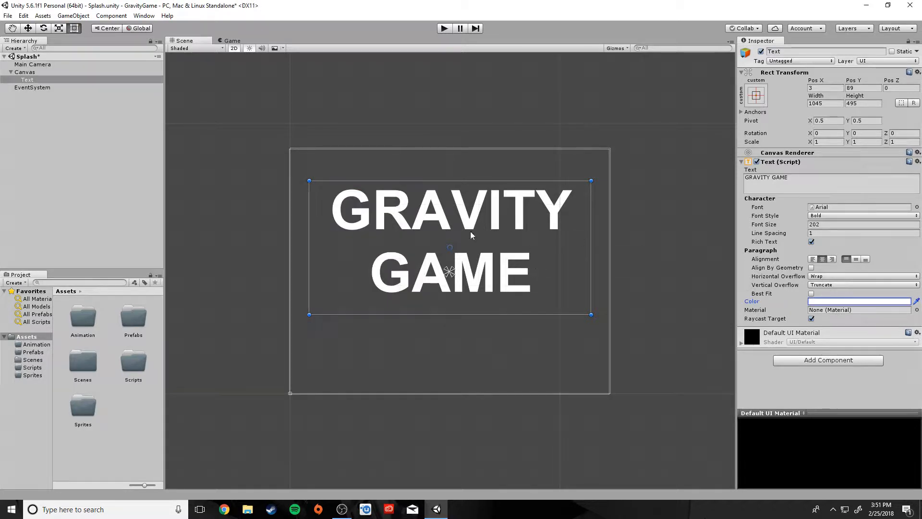
pyautogui.moveTo(488, 226)
pyautogui.mouseDown()
pyautogui.moveTo(487, 204)
pyautogui.moveTo(486, 220)
pyautogui.mouseUp()
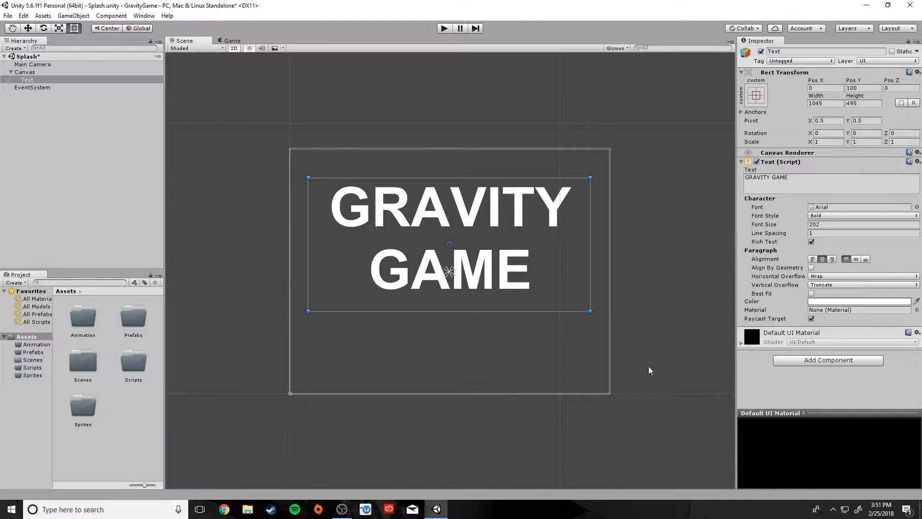
pyautogui.click(231, 42)
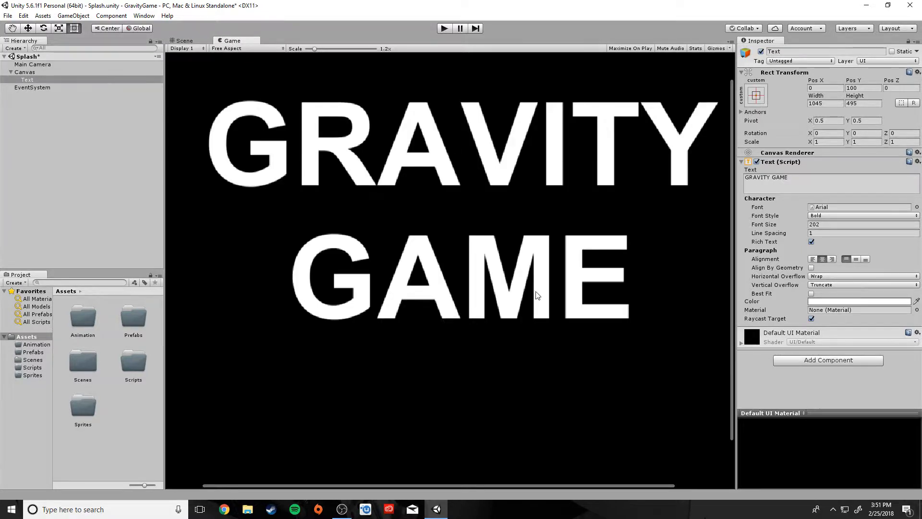
pyautogui.scroll(-1, 536, 296)
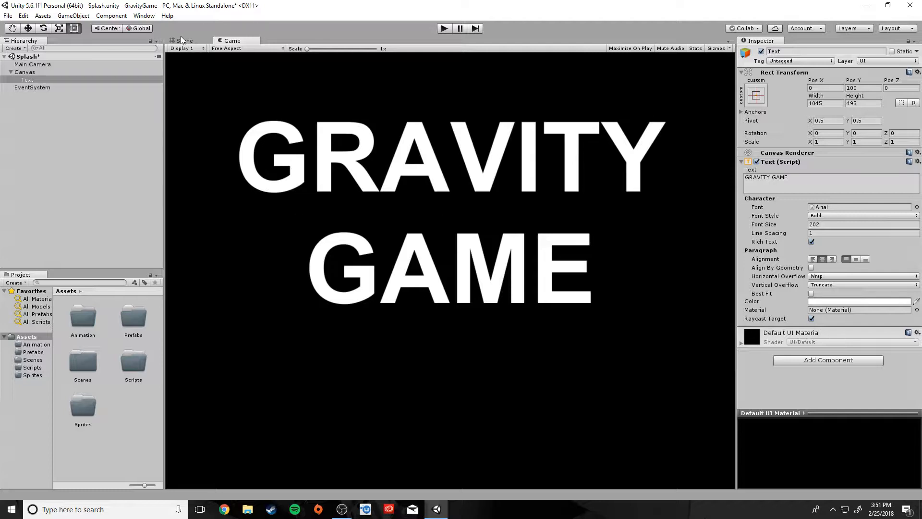
pyautogui.click(191, 43)
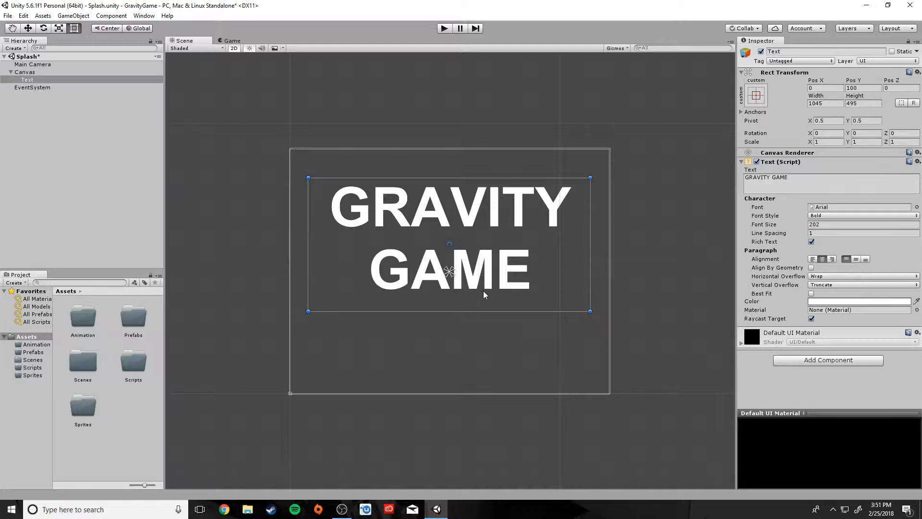
pyautogui.click(144, 207)
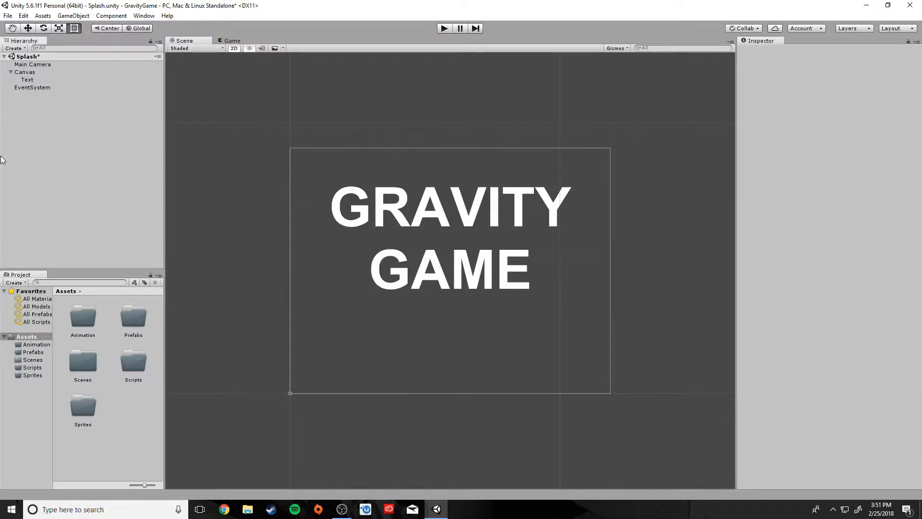
# Add a UI Button below the title, sized 417 by 158 at X 0, Y -259.
pyautogui.click(14, 49)
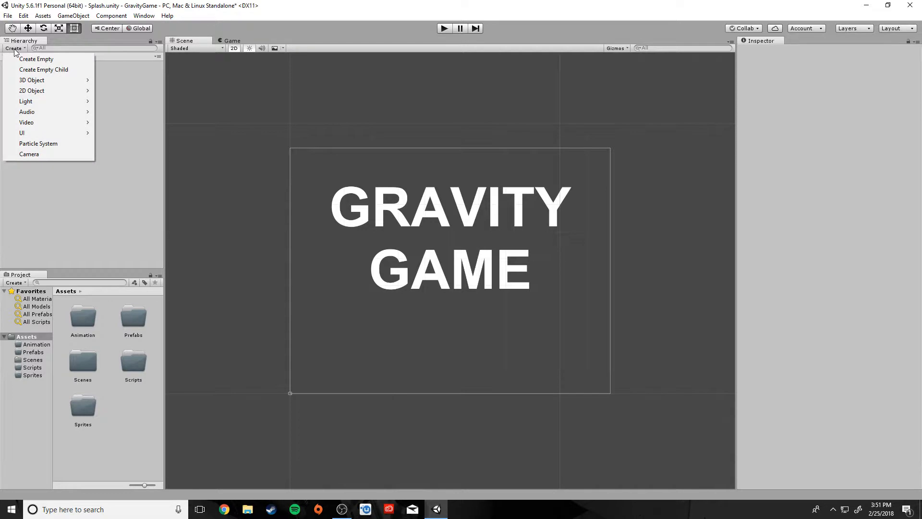
pyautogui.moveTo(26, 135)
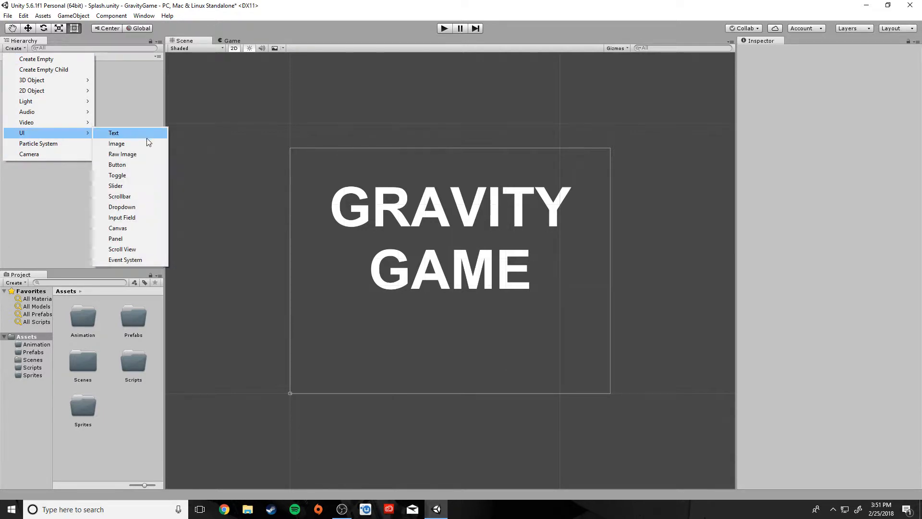
pyautogui.click(137, 165)
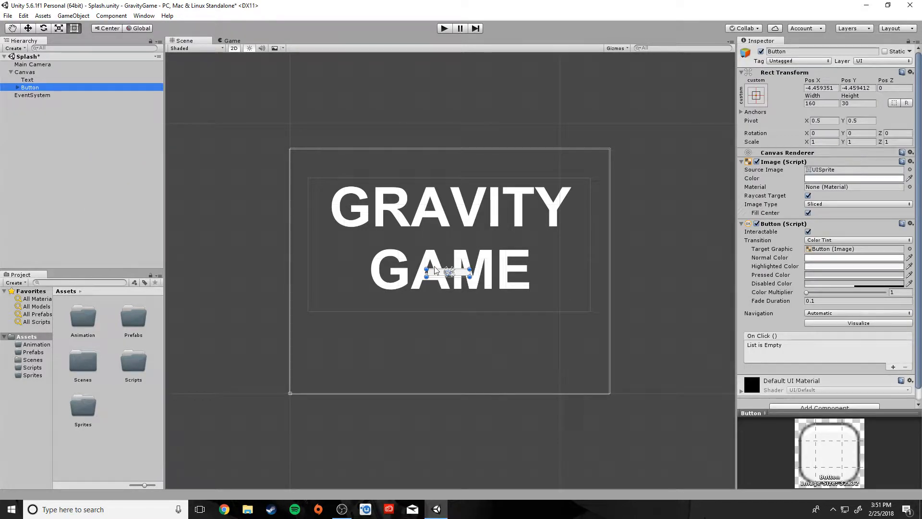
pyautogui.moveTo(435, 274); pyautogui.dragTo(388, 312)
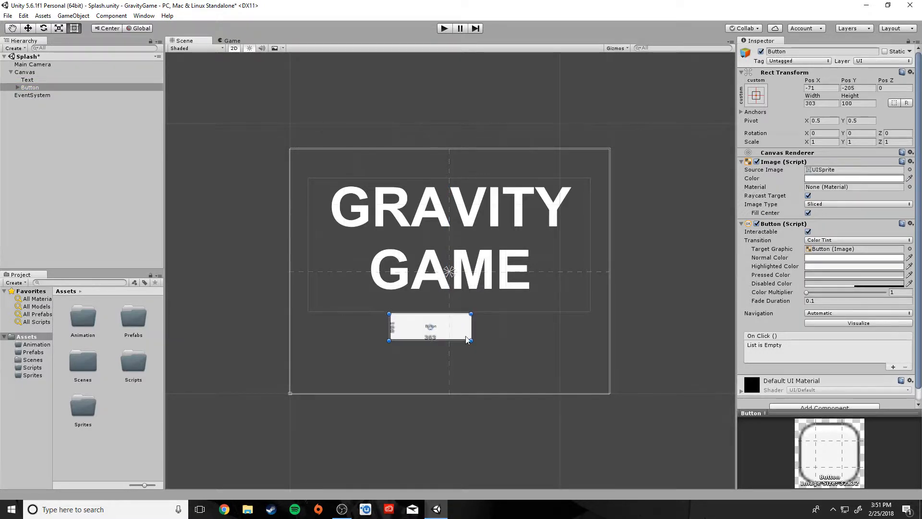
pyautogui.moveTo(469, 340)
pyautogui.mouseDown()
pyautogui.moveTo(505, 356)
pyautogui.moveTo(484, 350)
pyautogui.mouseUp()
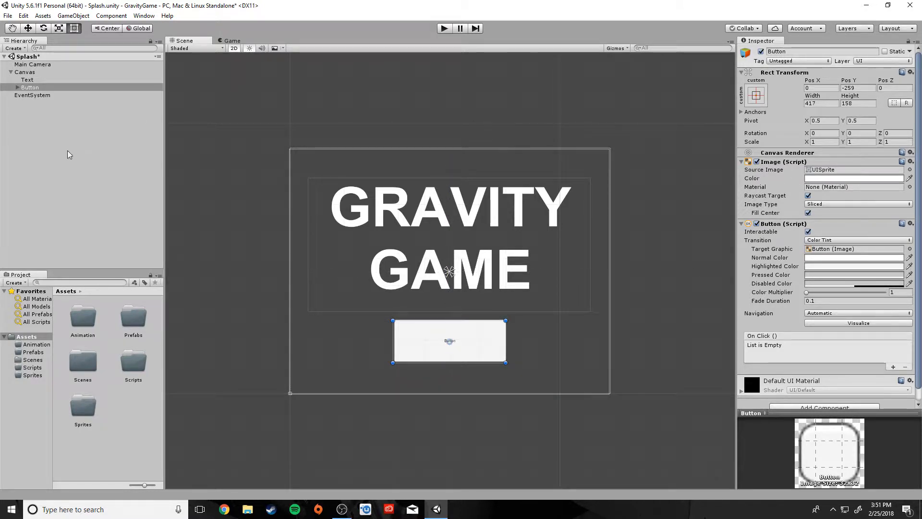
pyautogui.click(17, 88)
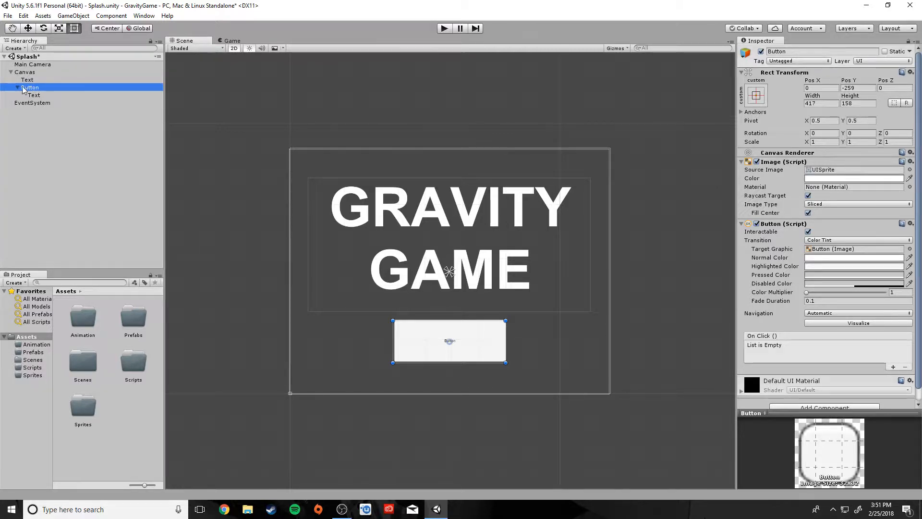
# Set the Button's child Text label to PLAY, bold, at font size 100.
pyautogui.click(18, 88)
pyautogui.click(17, 88)
pyautogui.click(17, 88)
pyautogui.click(17, 88)
pyautogui.click(18, 88)
pyautogui.click(18, 88)
pyautogui.click(38, 96)
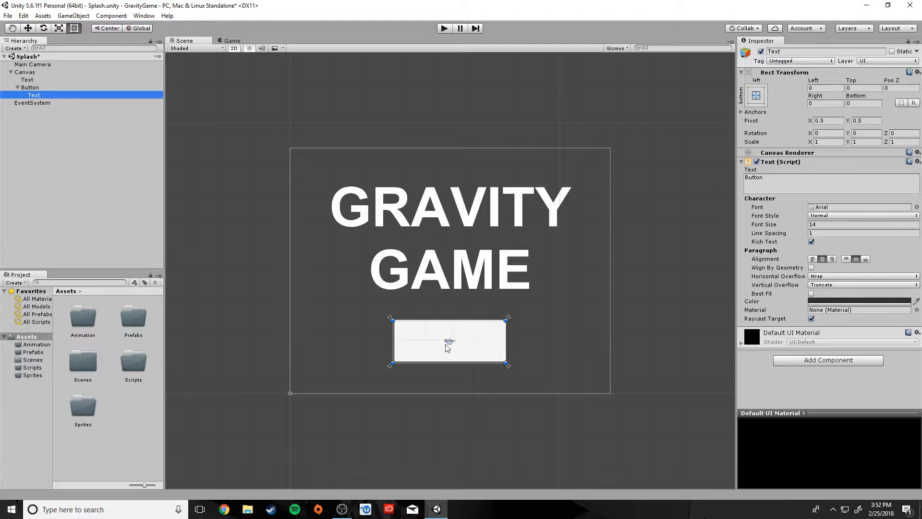
pyautogui.moveTo(765, 190); pyautogui.dragTo(743, 179)
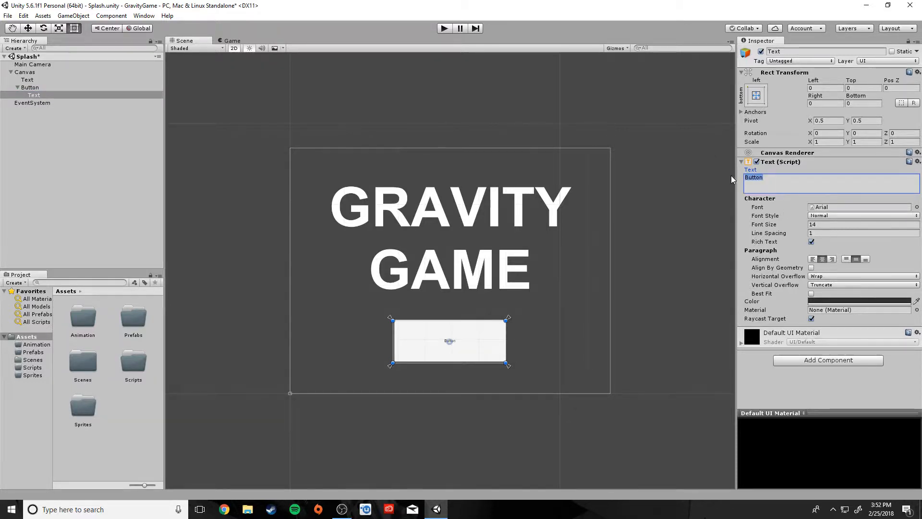
pyautogui.write('PLAY')
pyautogui.click(825, 215)
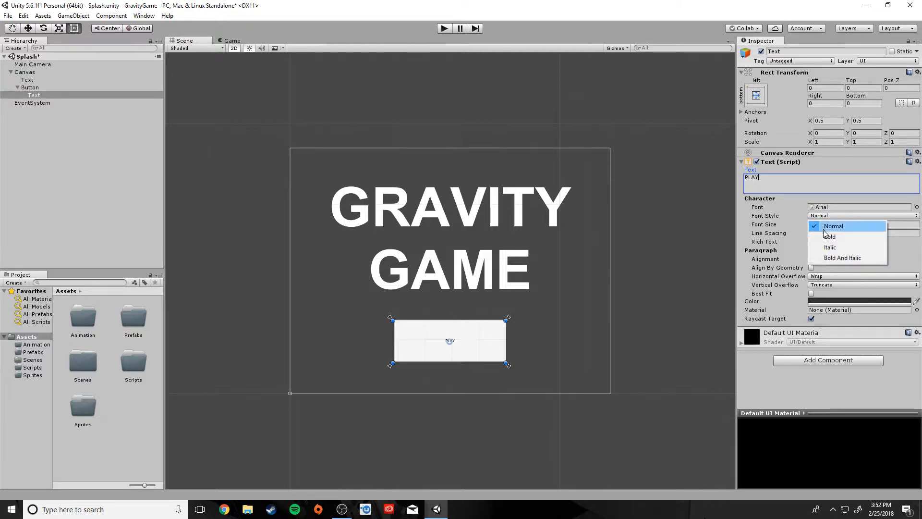
pyautogui.click(826, 235)
pyautogui.moveTo(761, 228); pyautogui.dragTo(806, 229)
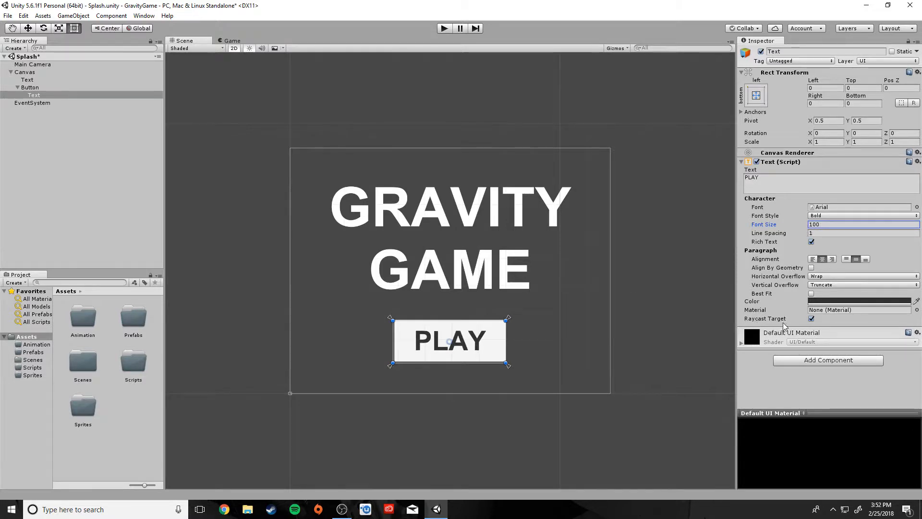
pyautogui.click(29, 88)
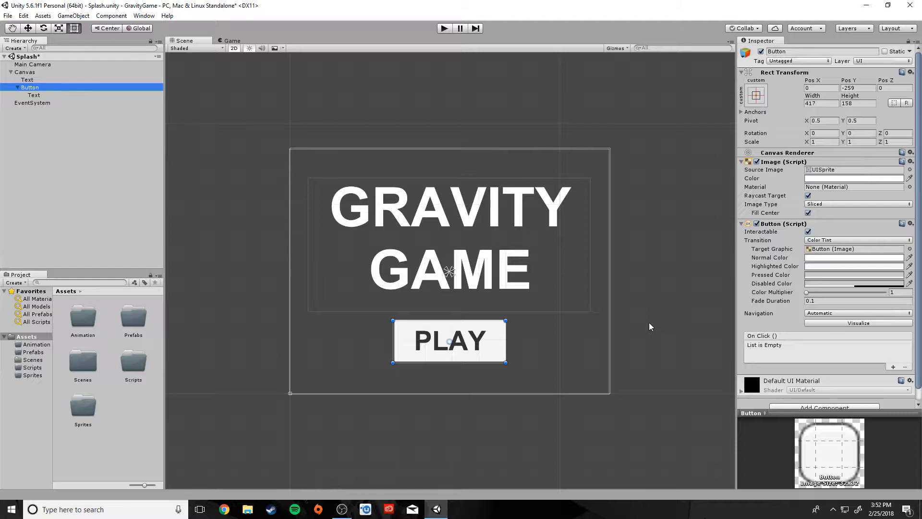
# Try a pinkish tint on the button's Image colour and review it.
pyautogui.click(822, 178)
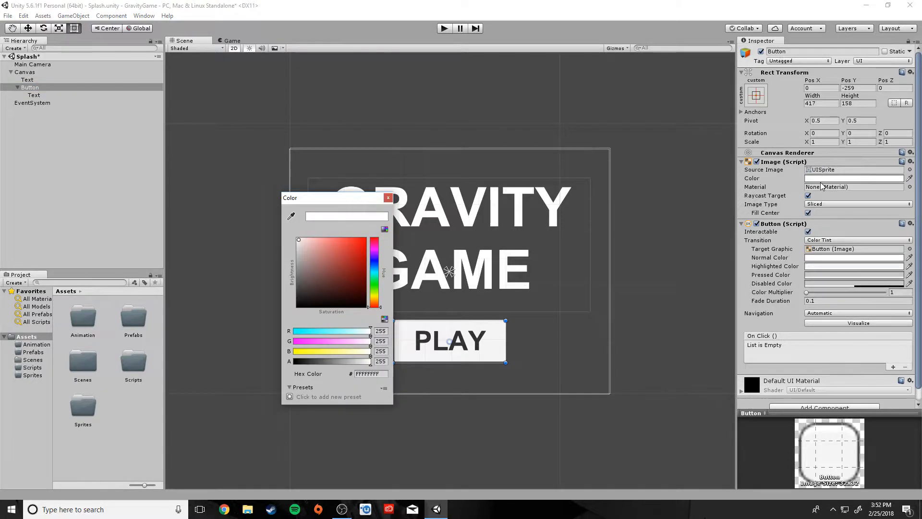
pyautogui.moveTo(319, 271); pyautogui.dragTo(294, 227)
pyautogui.click(388, 198)
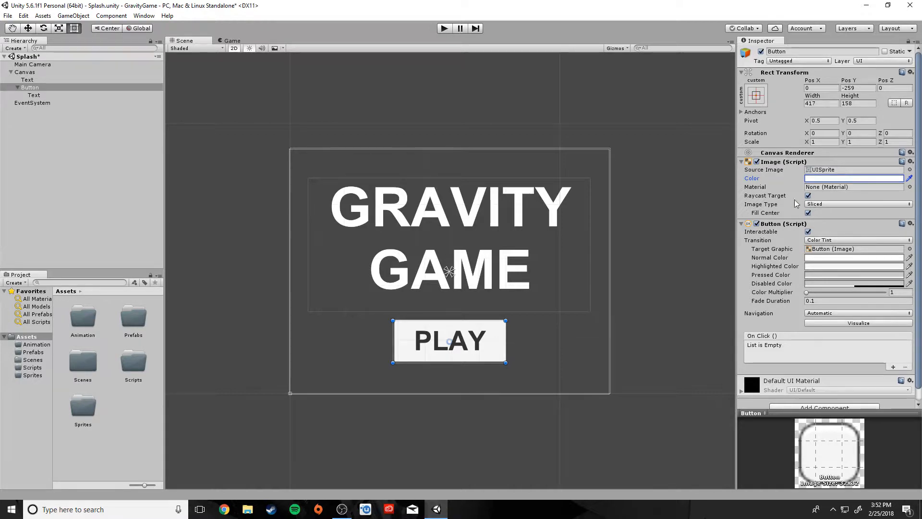
pyautogui.click(831, 265)
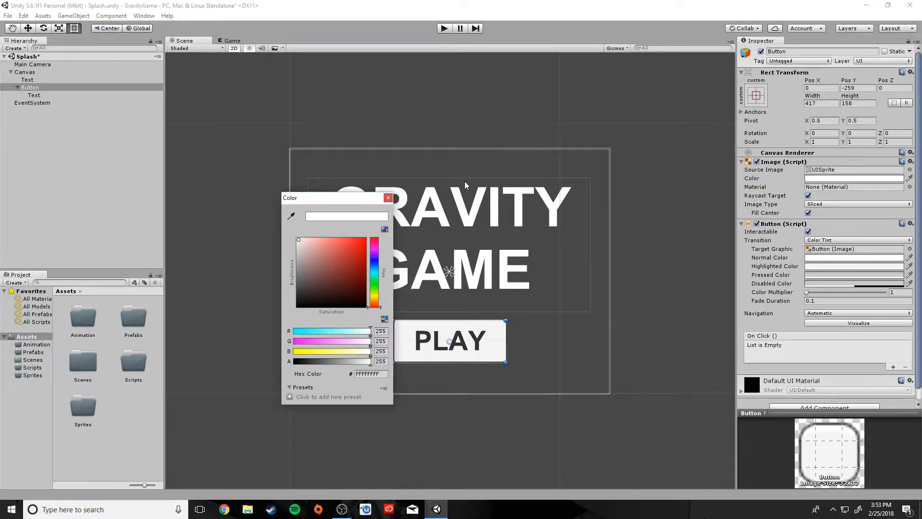
pyautogui.click(388, 198)
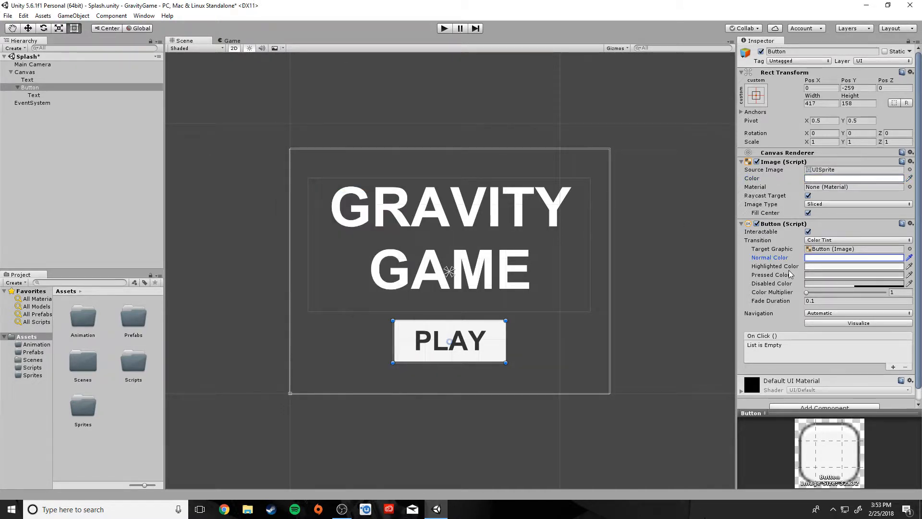
# Set Highlighted Color to 9A9A9A and Pressed Color to 2D2D2D, then enter play mode.
pyautogui.click(811, 267)
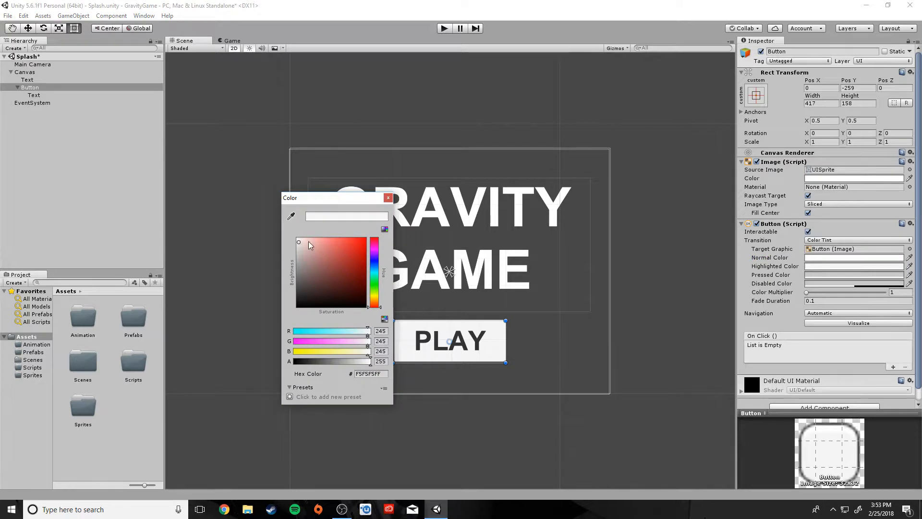
pyautogui.moveTo(298, 245); pyautogui.dragTo(291, 265)
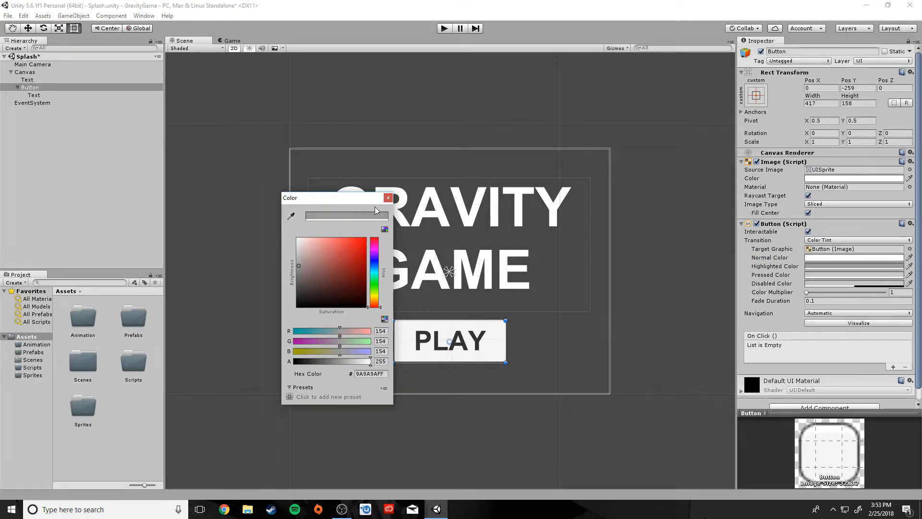
pyautogui.click(388, 198)
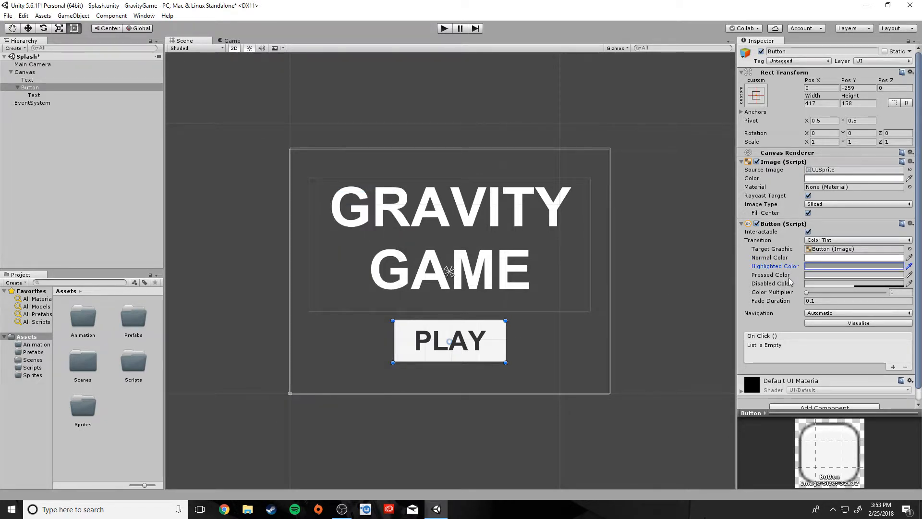
pyautogui.click(812, 275)
pyautogui.moveTo(299, 261); pyautogui.dragTo(271, 293)
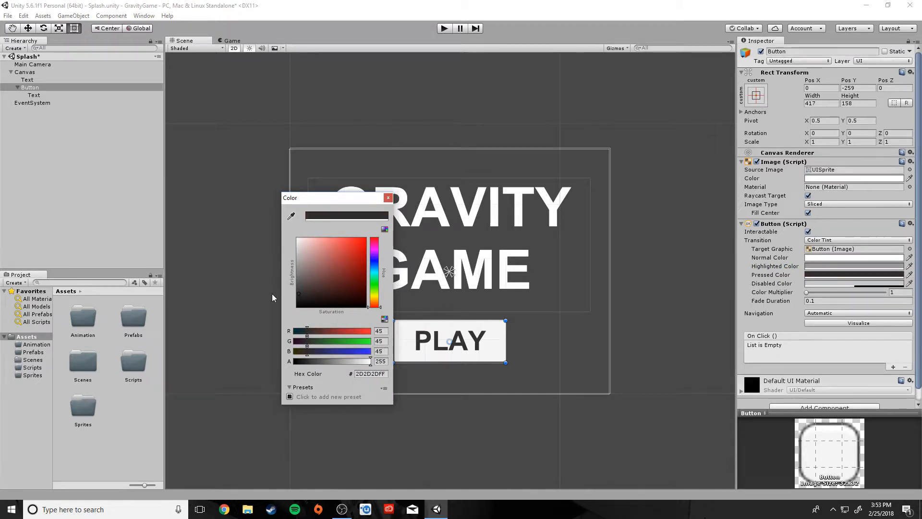
pyautogui.click(388, 198)
pyautogui.click(444, 28)
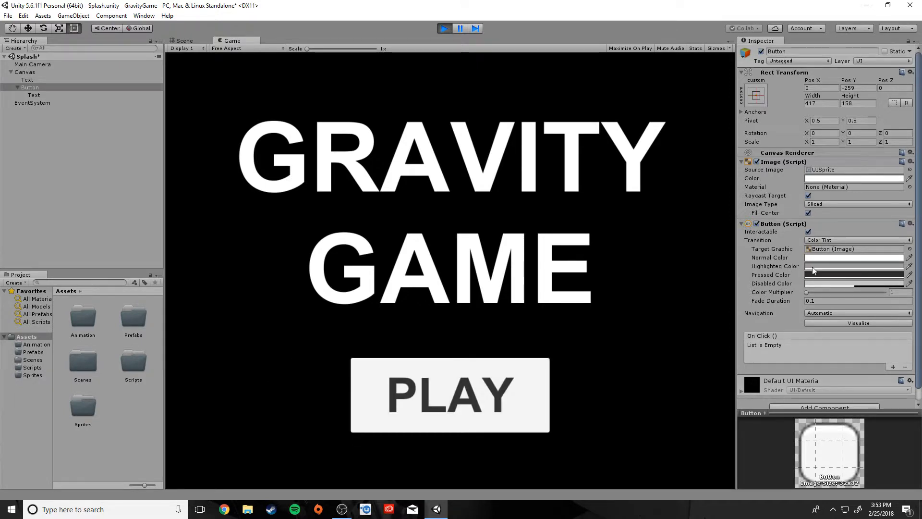
# Test the PLAY button's tints in the running game, then stop and reopen the 9A9A9A highlighted colour.
pyautogui.click(449, 374)
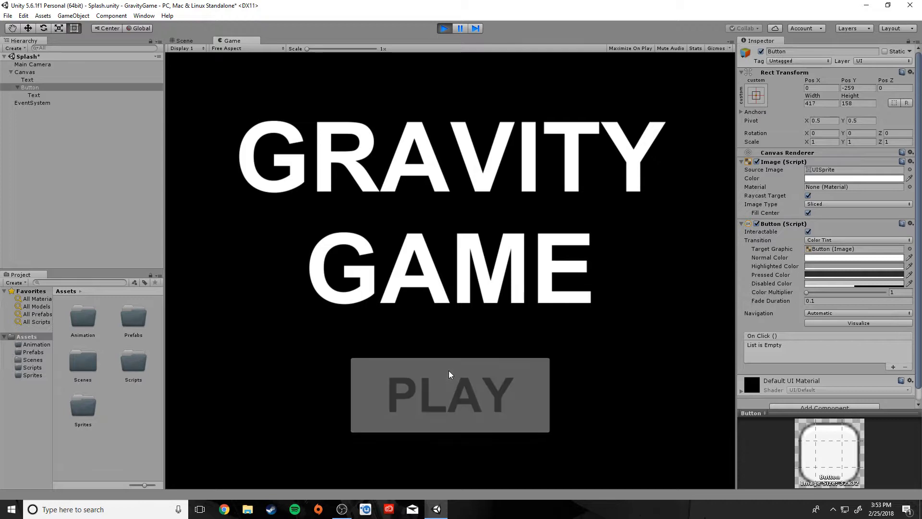
pyautogui.click(448, 370)
pyautogui.click(448, 370)
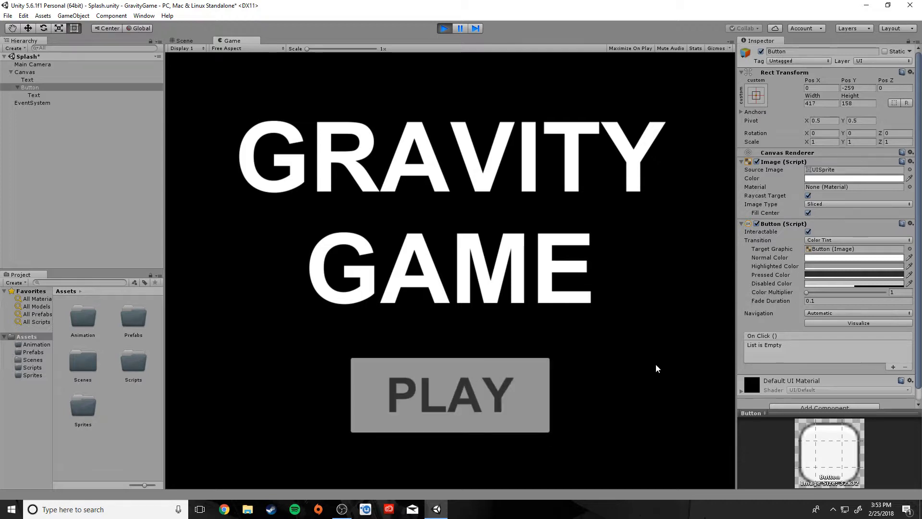
pyautogui.click(444, 28)
pyautogui.click(843, 266)
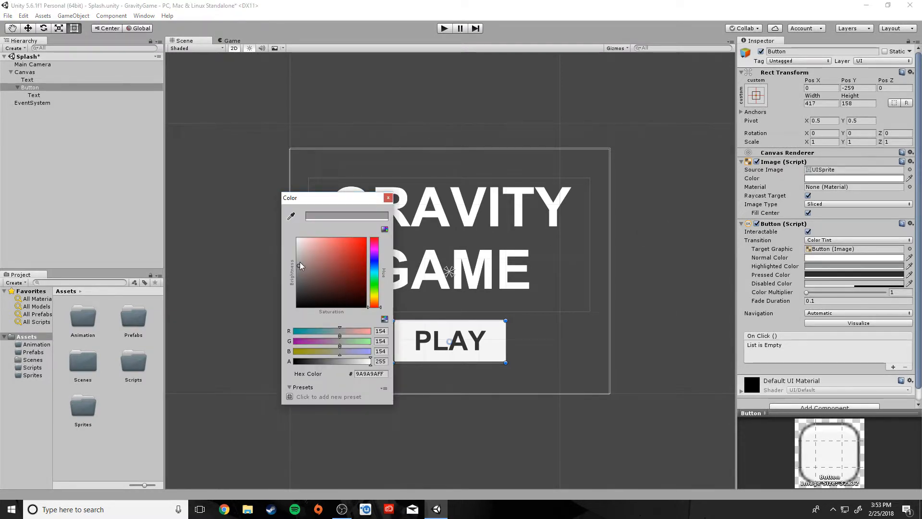
# Undo the highlighted and pressed colour edits, restoring the button's original light tints.
pyautogui.moveTo(300, 261); pyautogui.dragTo(284, 247)
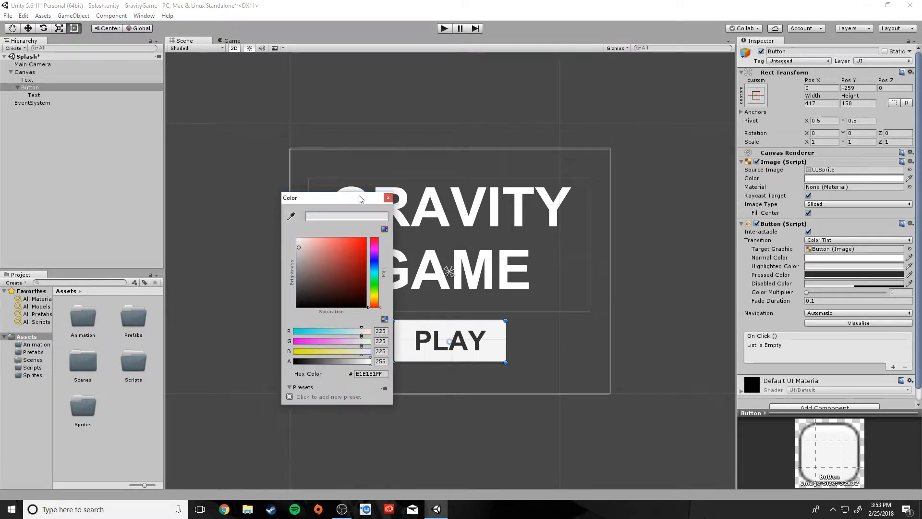
pyautogui.click(388, 197)
pyautogui.hotkey('ctrl', 'z')
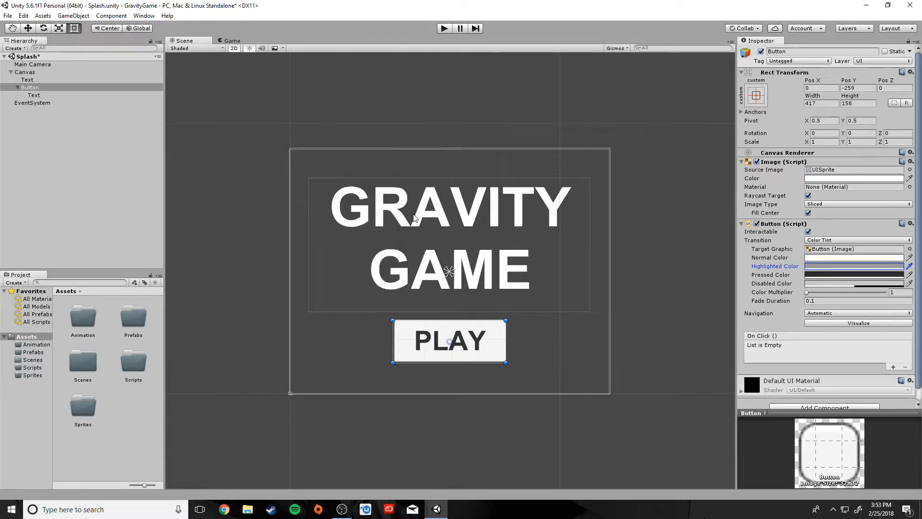
pyautogui.hotkey('ctrl', 'z')
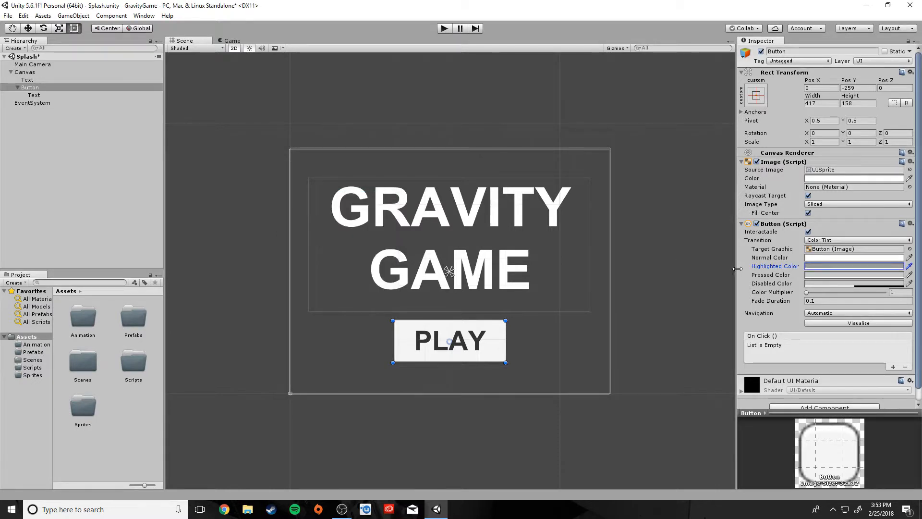
pyautogui.hotkey('ctrl', 'z')
# Reselect the PLAY button to review its Inspector settings, then deselect it.
pyautogui.click(712, 312)
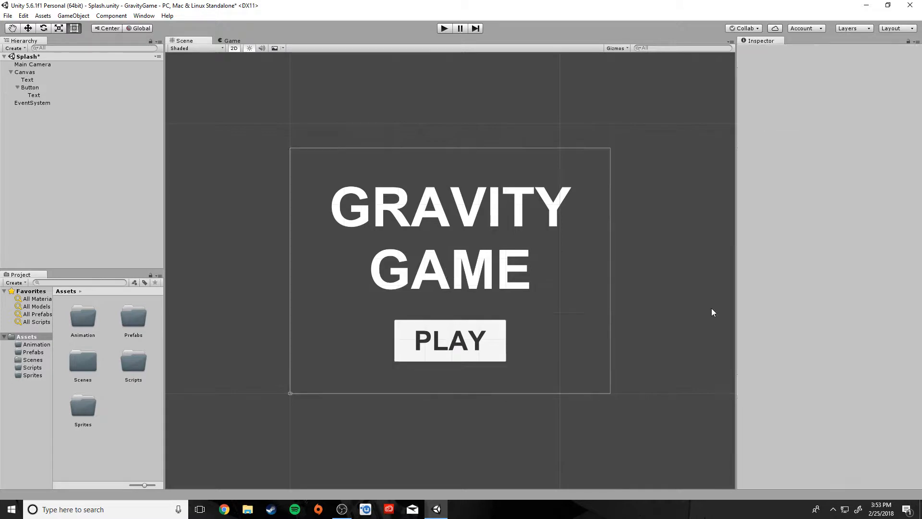
pyautogui.click(30, 88)
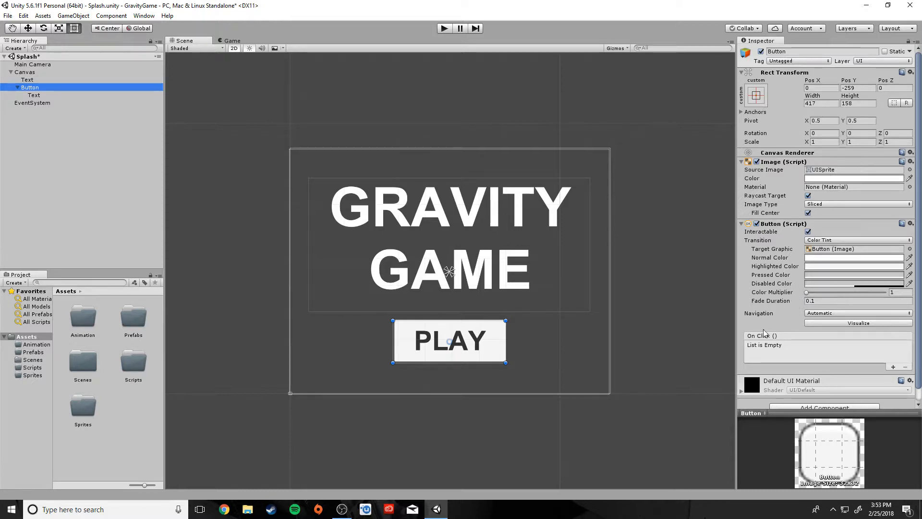
pyautogui.scroll(-1, 674, 321)
pyautogui.scroll(4, 674, 320)
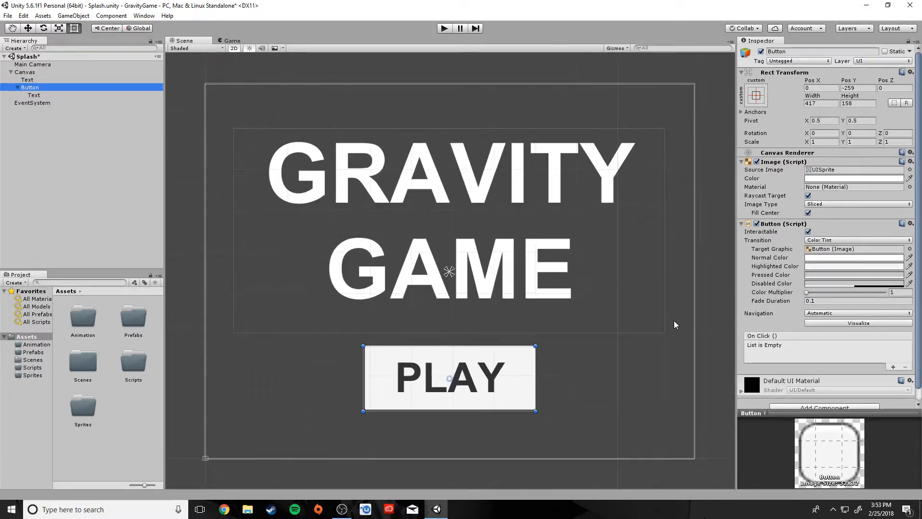
pyautogui.scroll(1, 673, 321)
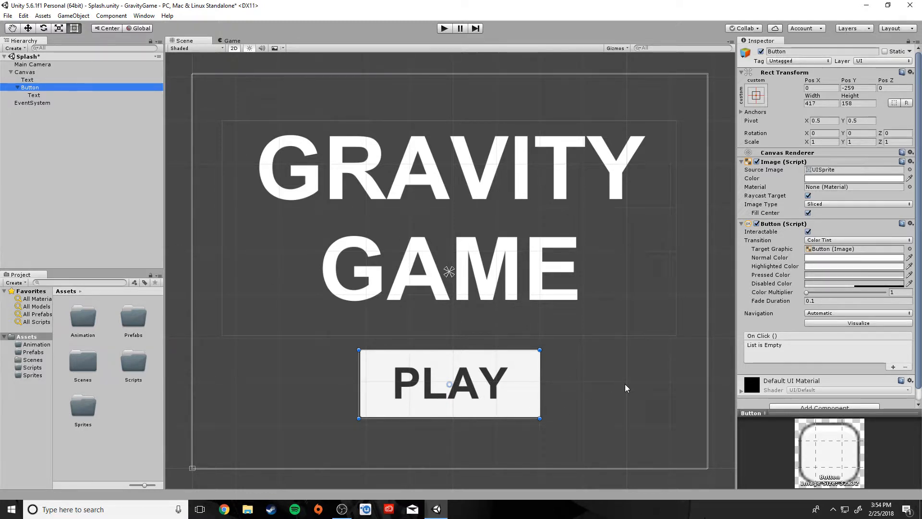
pyautogui.click(116, 423)
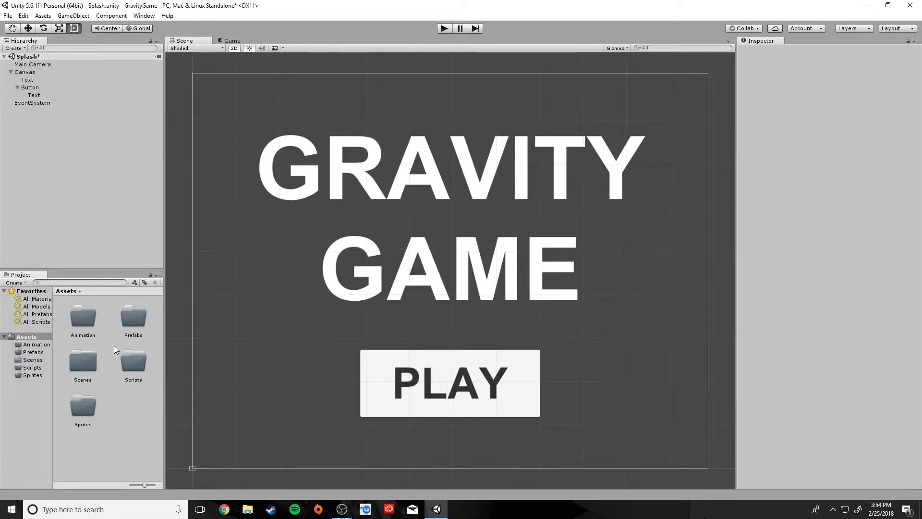
# In the Scenes folder, create a scene asset and name it Level_1.
pyautogui.click(29, 360)
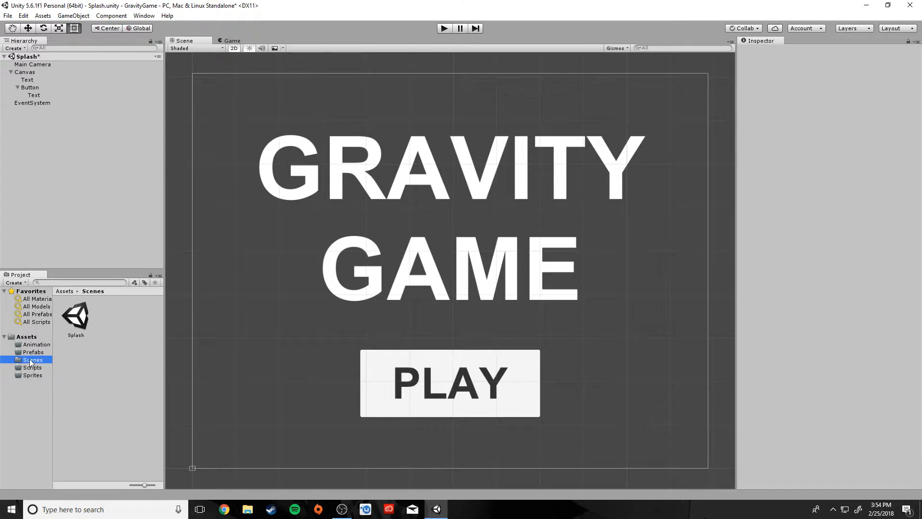
pyautogui.rightClick(91, 378)
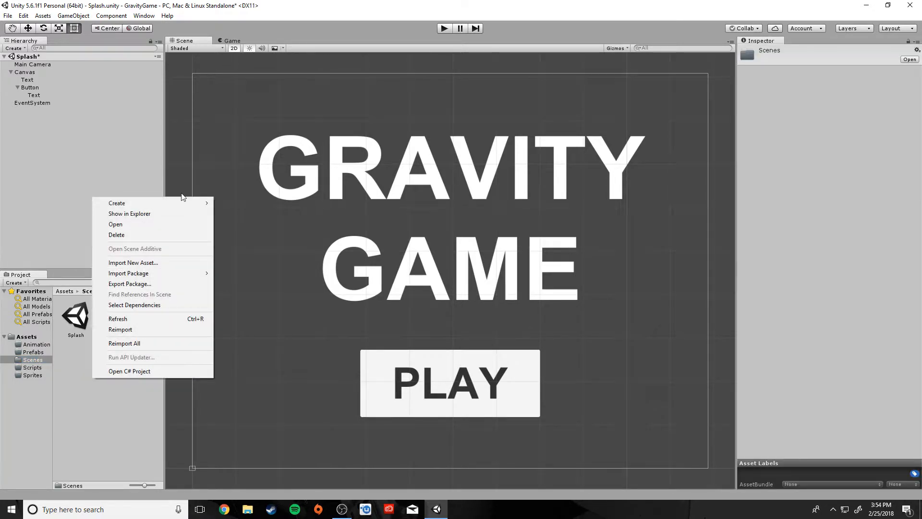
pyautogui.moveTo(166, 202)
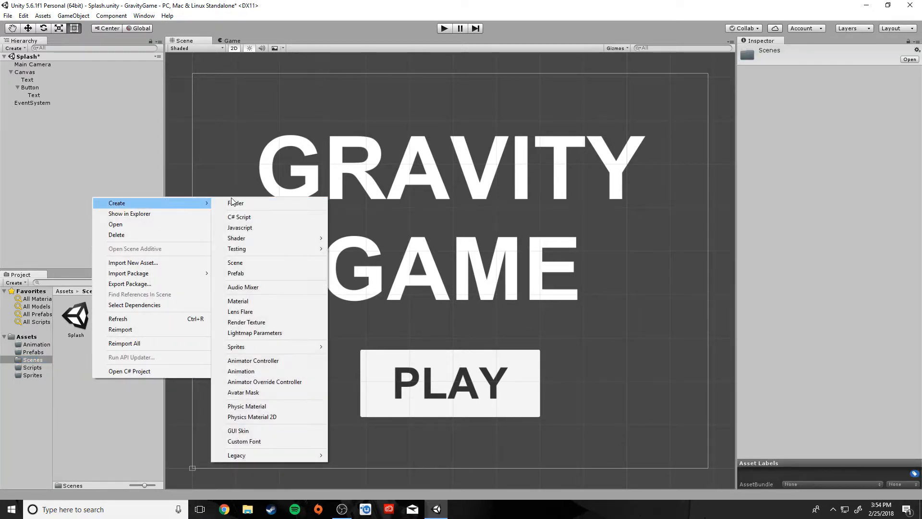
pyautogui.click(236, 263)
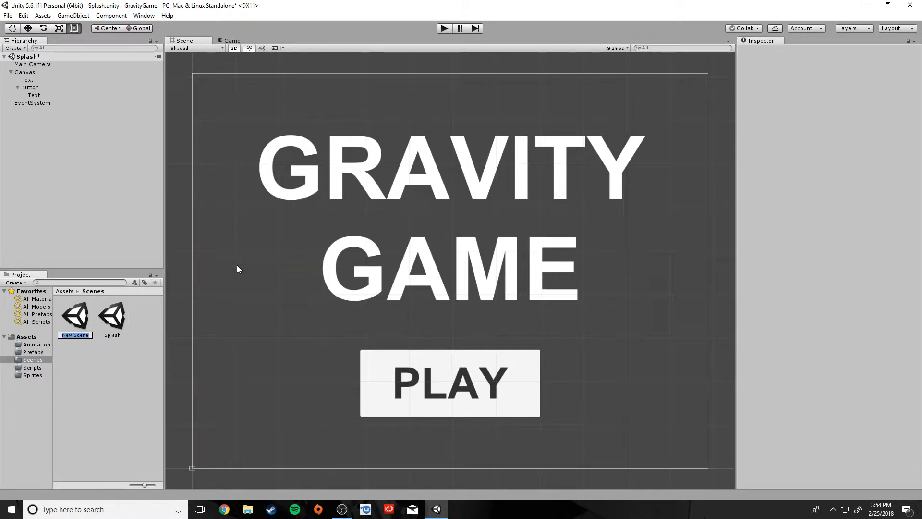
pyautogui.press('BackSpace')
pyautogui.write('Level_1')
pyautogui.press('Return')
# In the Scripts folder, create a C# script asset named GameScript.
pyautogui.click(31, 367)
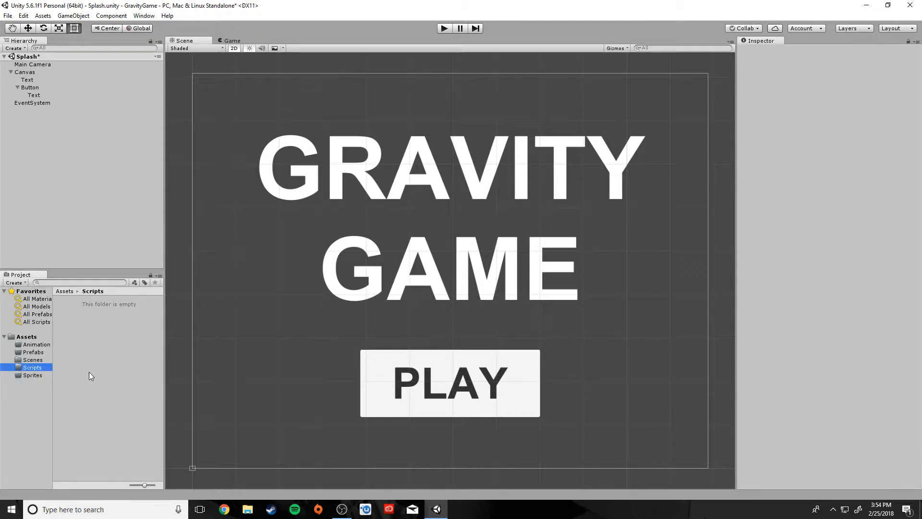
pyautogui.rightClick(106, 355)
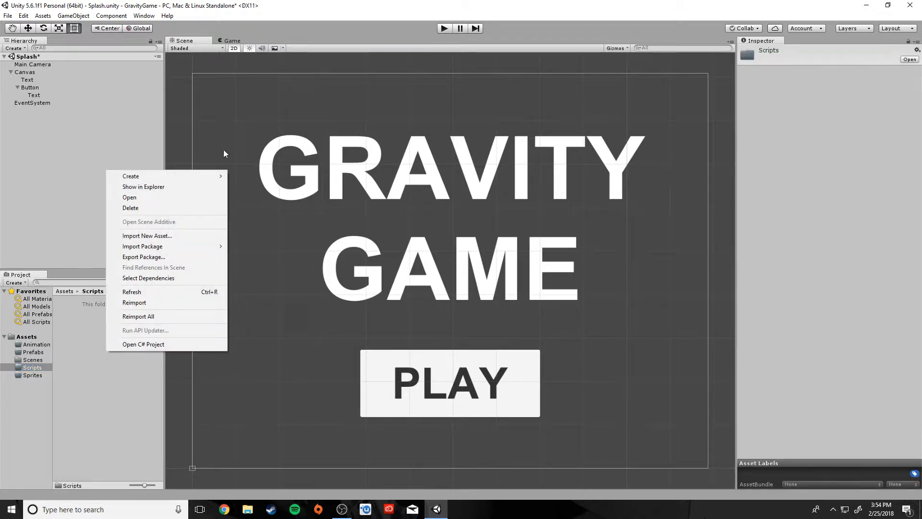
pyautogui.moveTo(183, 172)
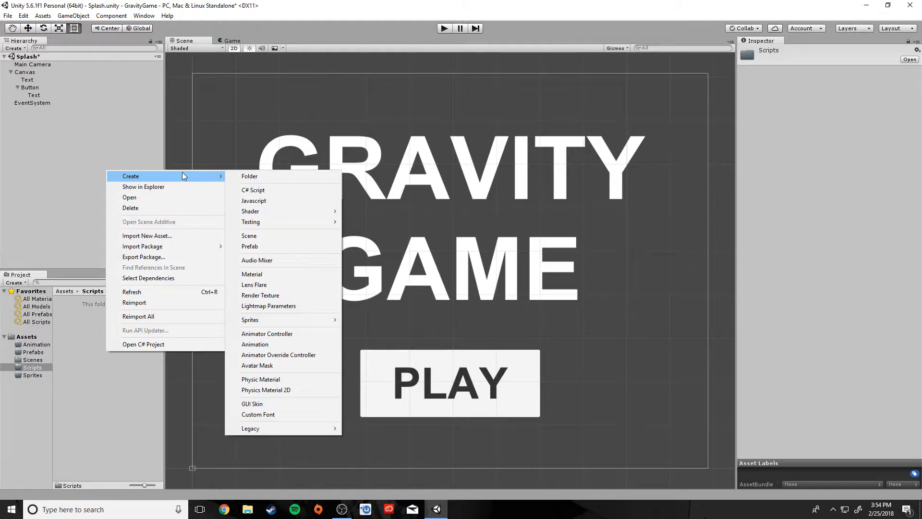
pyautogui.click(273, 191)
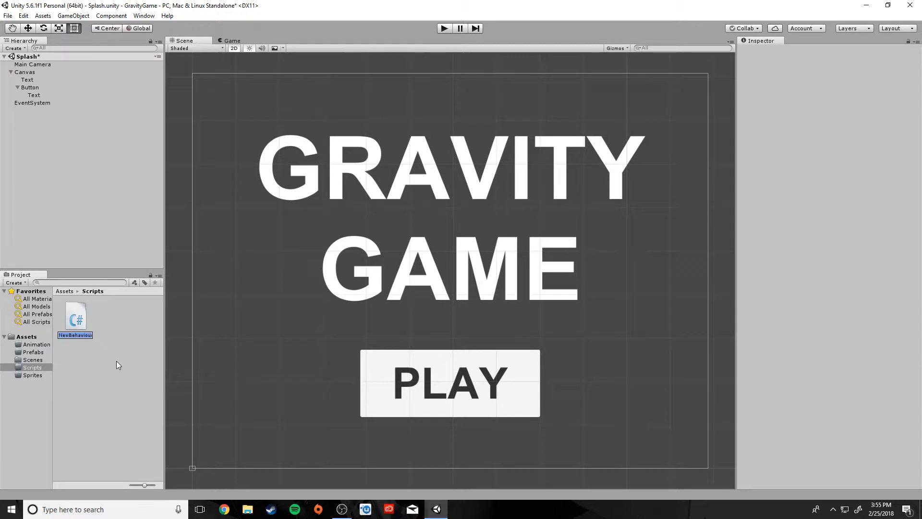
pyautogui.write('GameScript')
pyautogui.press('Return')
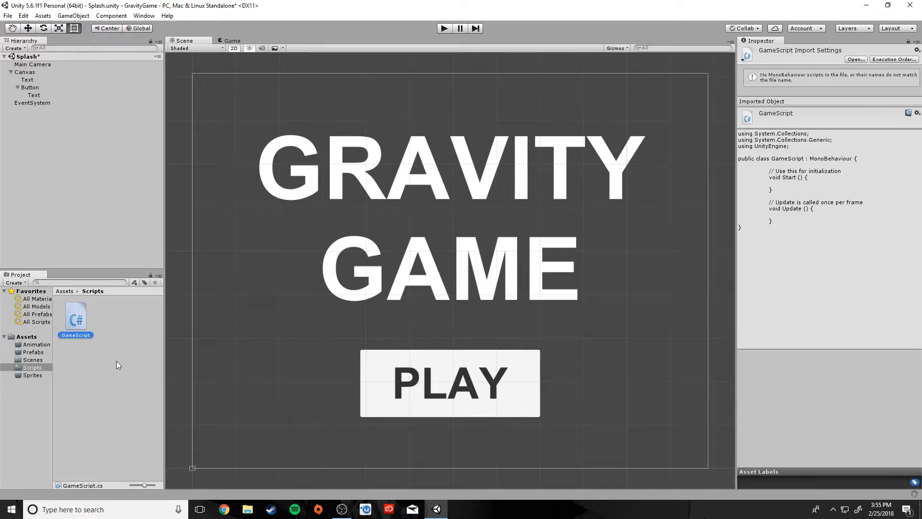
pyautogui.click(126, 224)
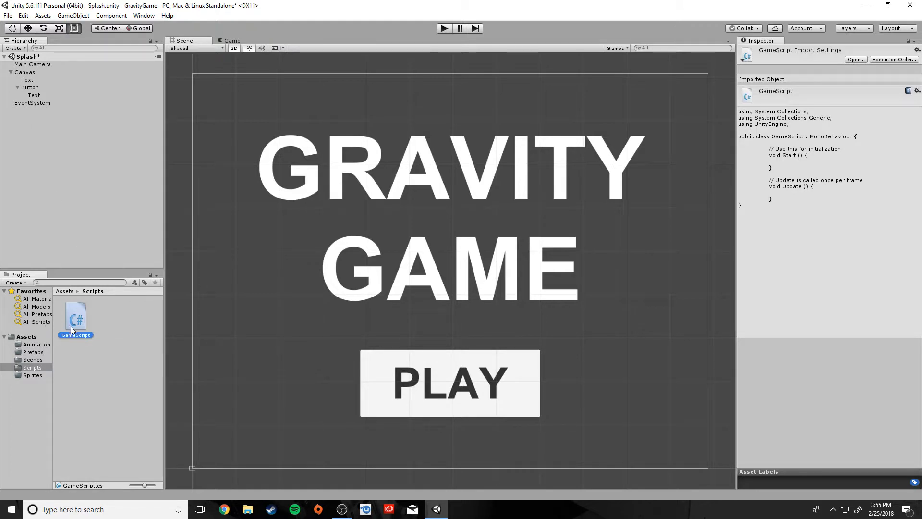
# Attach GameScript to EventSystem, confirm it in the Inspector, and open it in Visual Studio.
pyautogui.moveTo(73, 324); pyautogui.dragTo(25, 105)
pyautogui.click(29, 104)
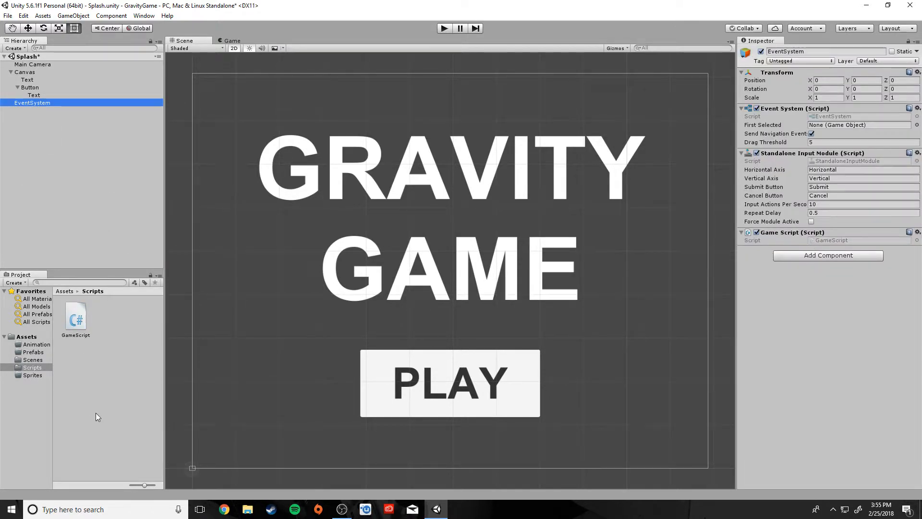
pyautogui.click(76, 319)
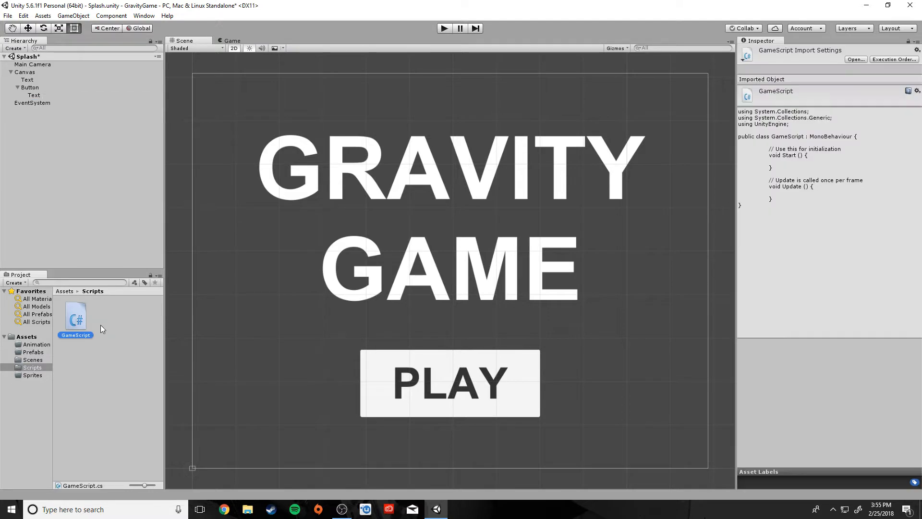
pyautogui.doubleClick(76, 319)
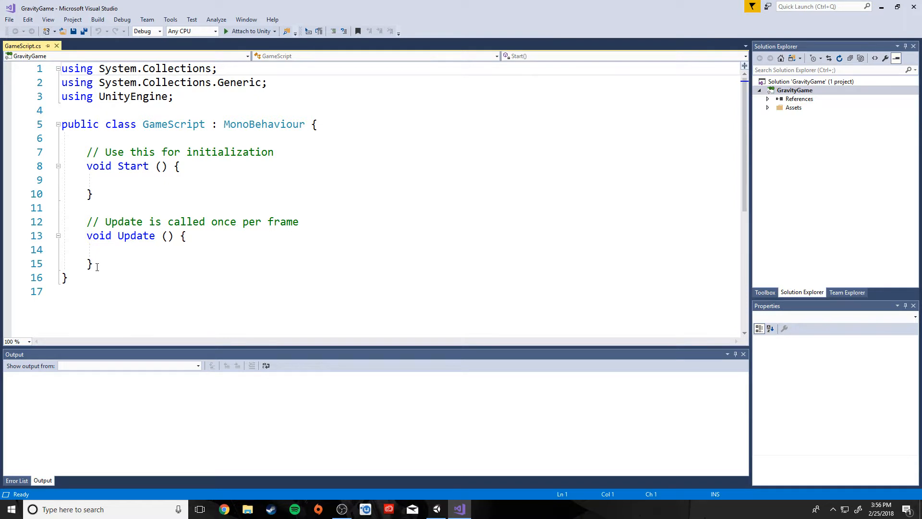
# Delete the default Start and Update methods and move the class's opening brace onto its own line.
pyautogui.moveTo(97, 267); pyautogui.dragTo(48, 141)
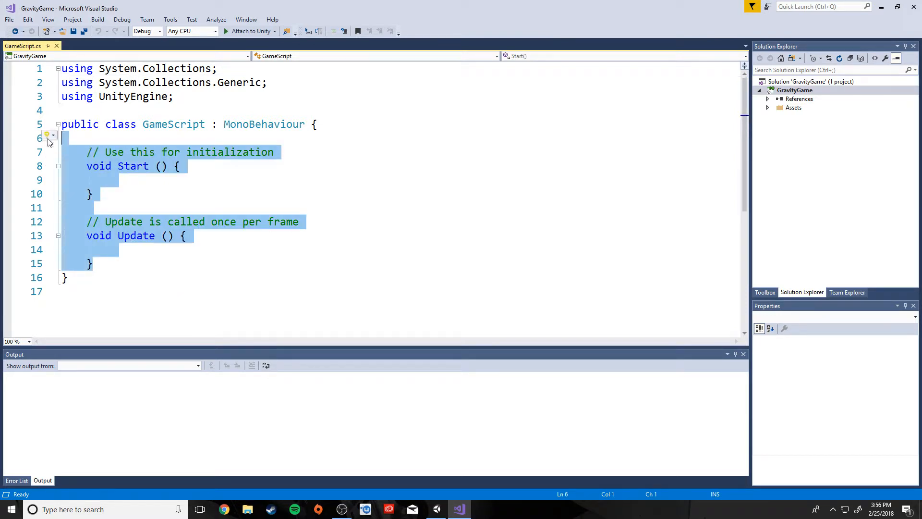
pyautogui.press('Delete')
pyautogui.click(312, 126)
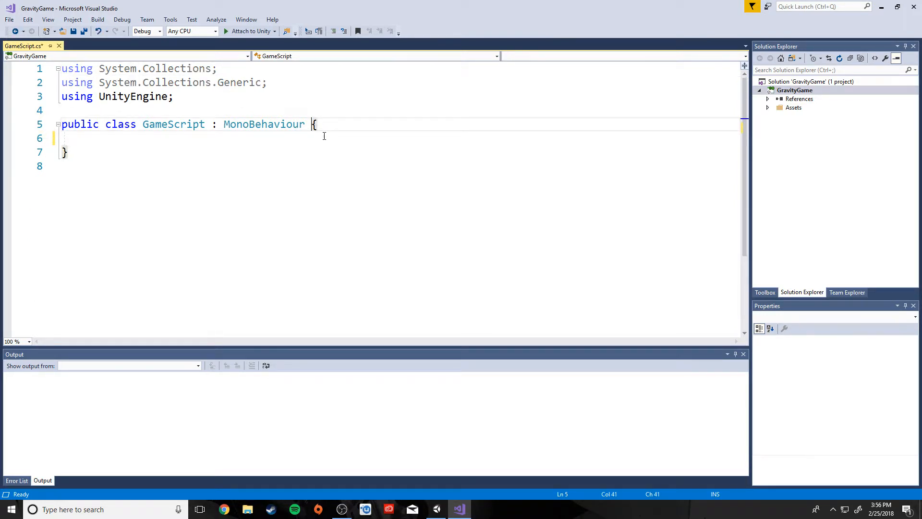
pyautogui.press('Return')
pyautogui.click(107, 151)
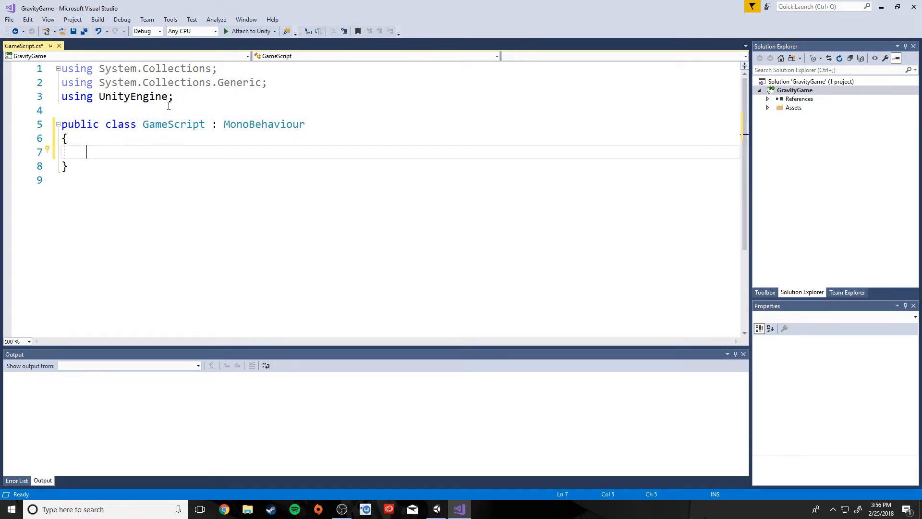
# Look over the three using lines and the View menu without changing anything.
pyautogui.click(214, 100)
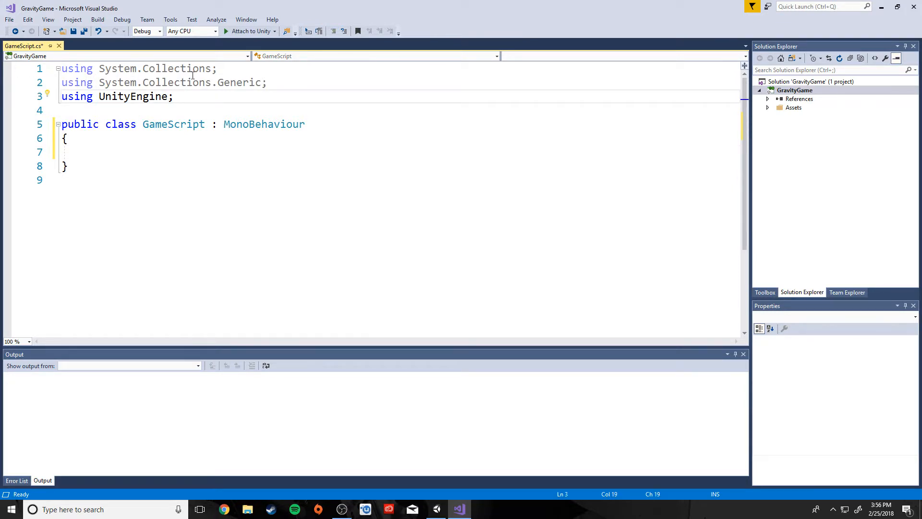
pyautogui.moveTo(182, 96); pyautogui.dragTo(62, 69)
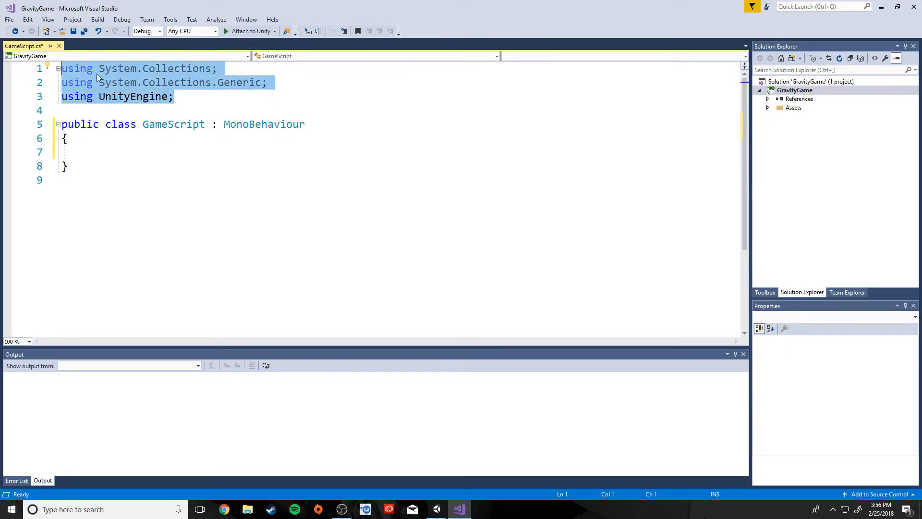
pyautogui.click(197, 101)
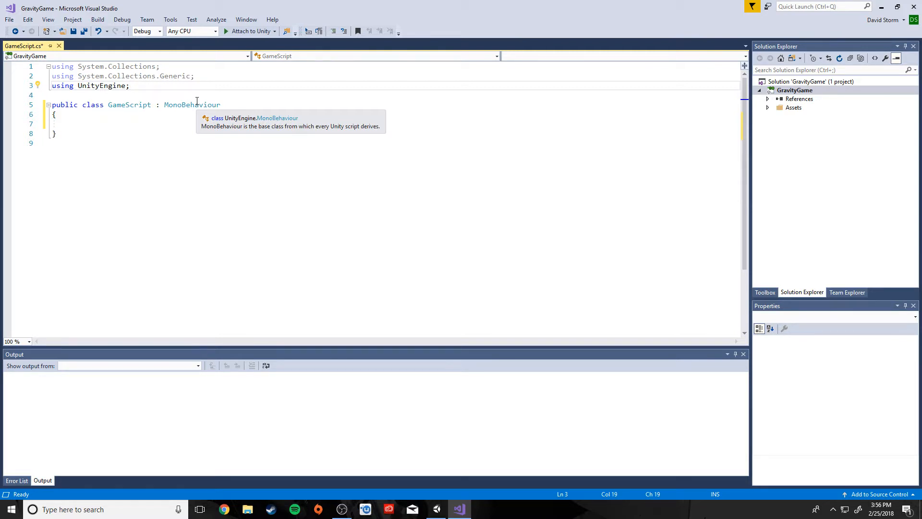
pyautogui.click(48, 21)
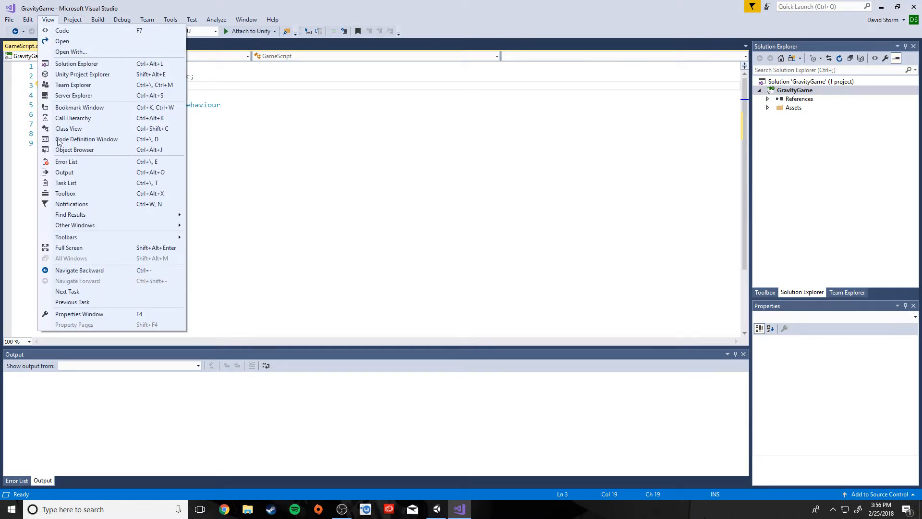
pyautogui.click(74, 315)
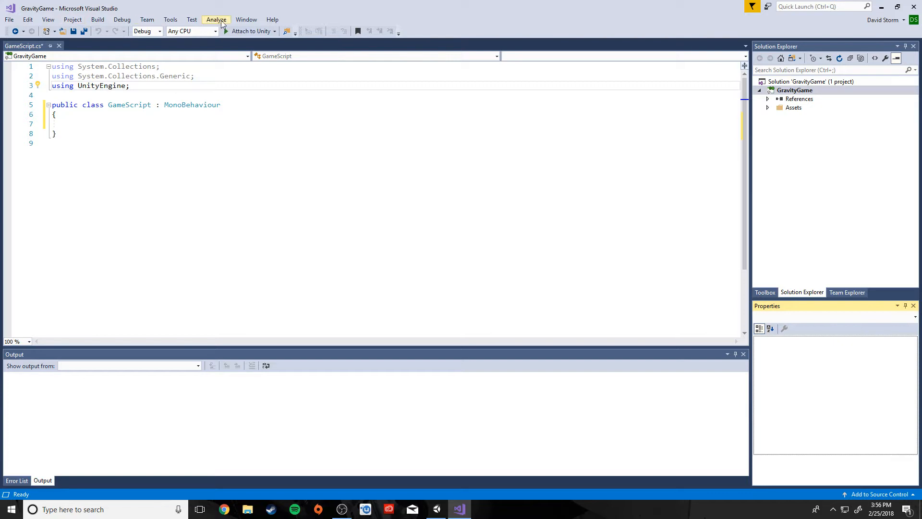
# Change the text editor font size from 12 to 18 under Options > Fonts and Colors.
pyautogui.click(171, 20)
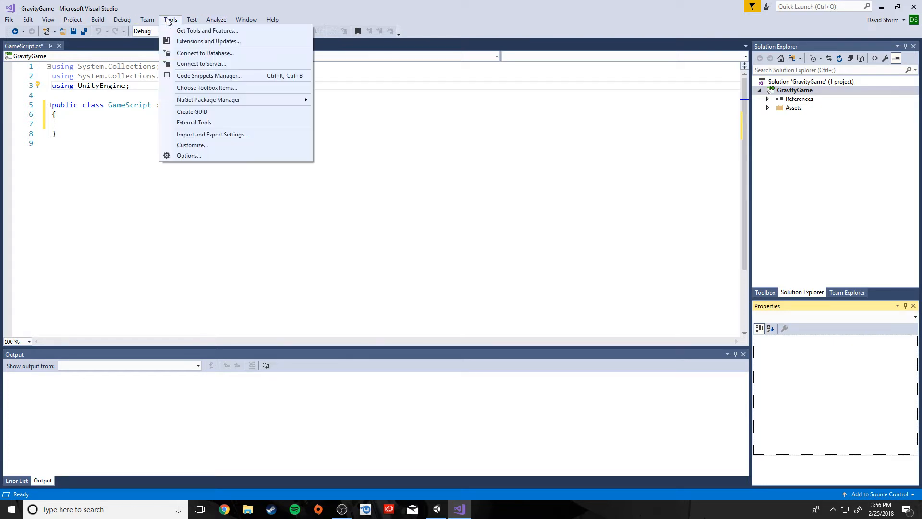
pyautogui.click(188, 155)
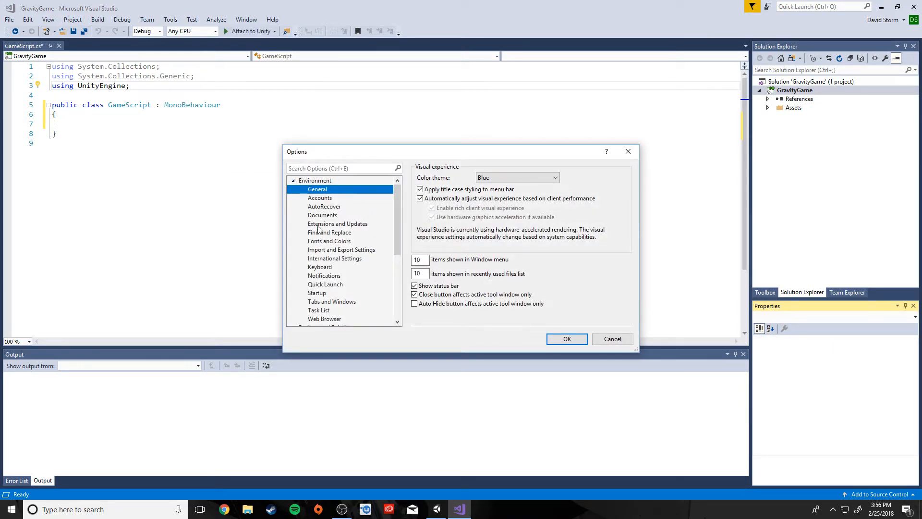
pyautogui.click(343, 241)
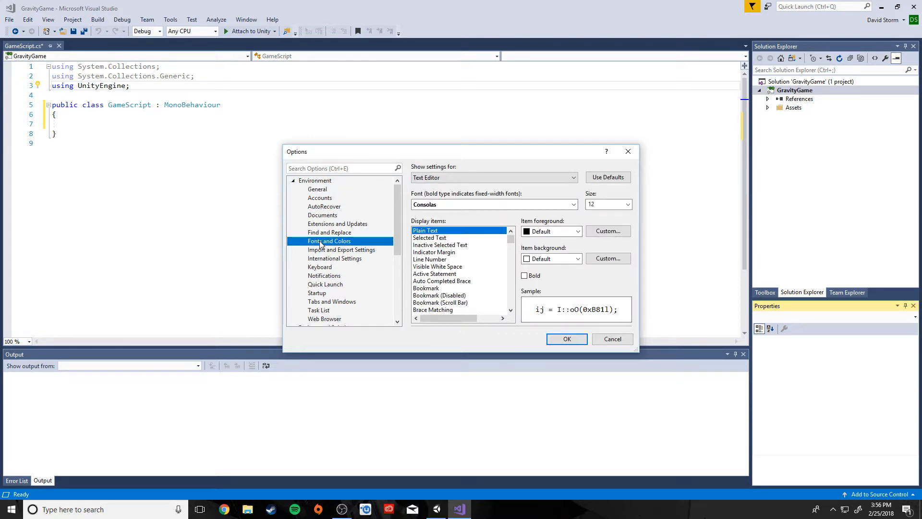
pyautogui.click(627, 205)
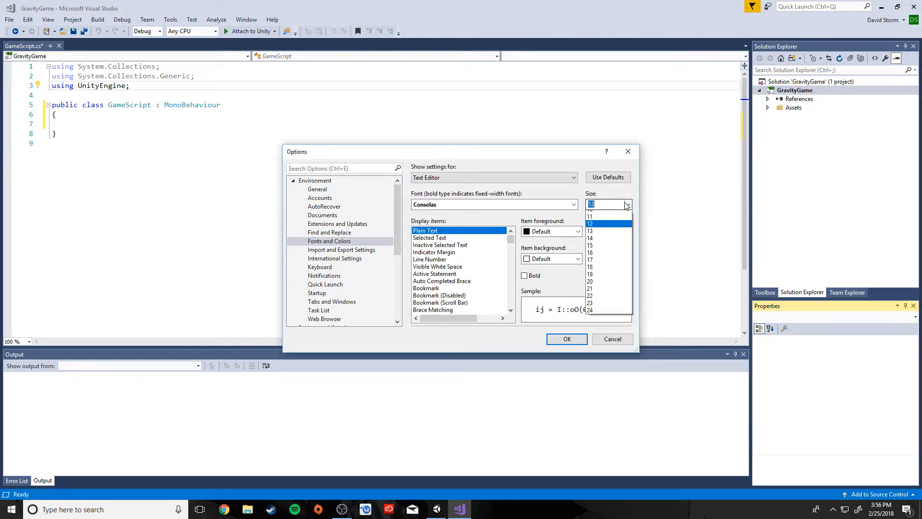
pyautogui.click(594, 301)
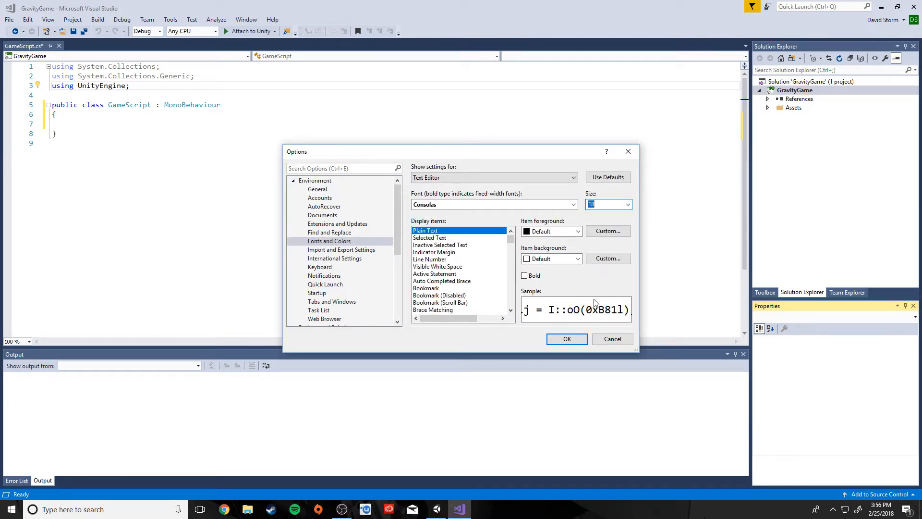
pyautogui.click(567, 337)
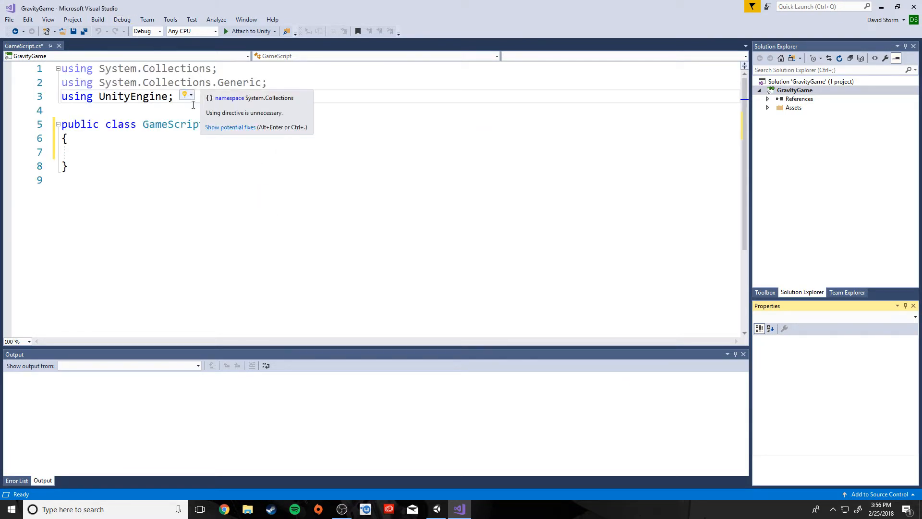
# Add 'using UnityEngine.SceneManagement;' as a new line below GameScript's existing using lines.
pyautogui.click(209, 101)
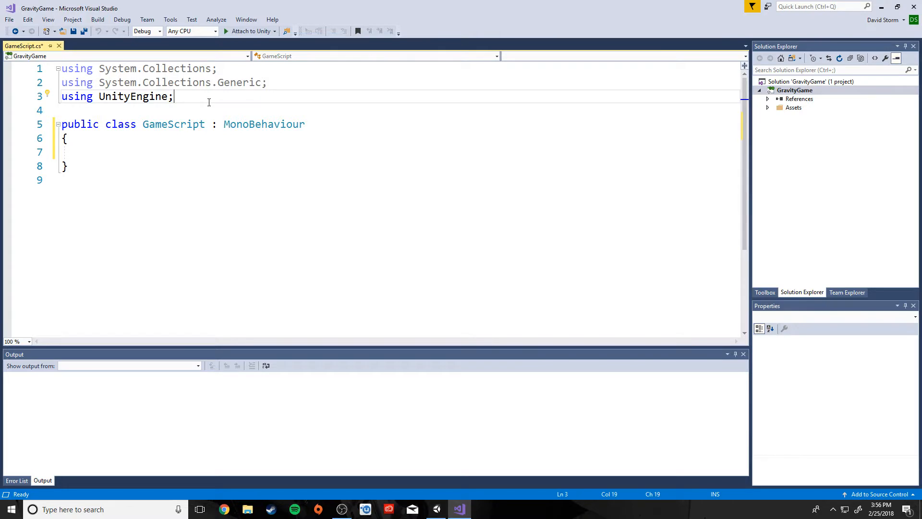
pyautogui.press('Return')
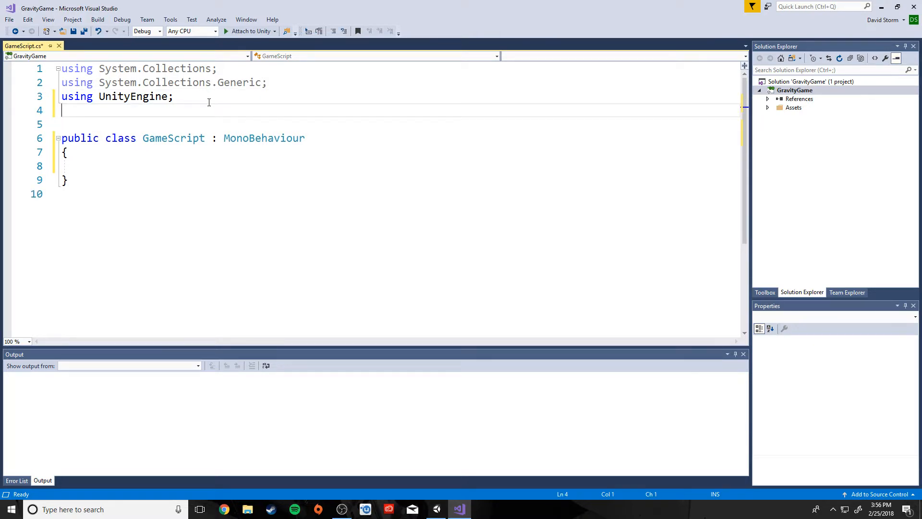
pyautogui.write('using UnityEngine')
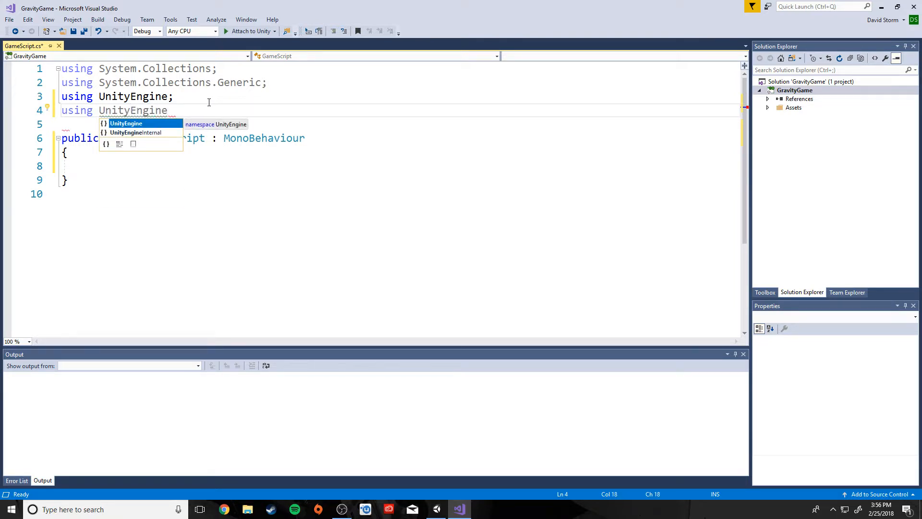
pyautogui.write('.Scen')
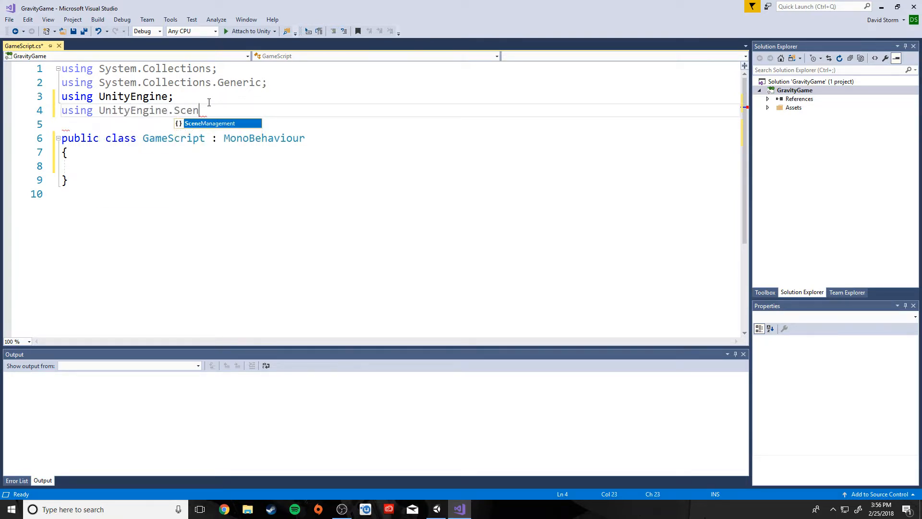
pyautogui.press('Tab')
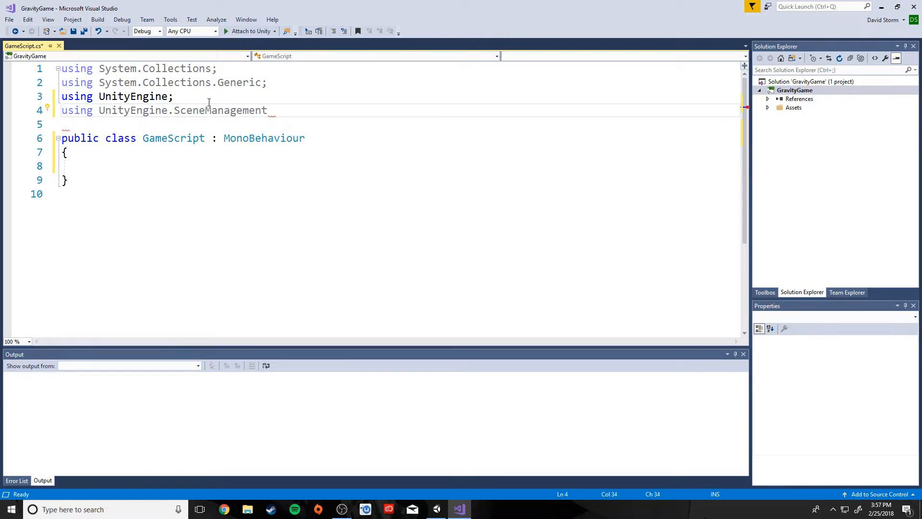
pyautogui.write(';')
pyautogui.moveTo(156, 112)
pyautogui.click(87, 166)
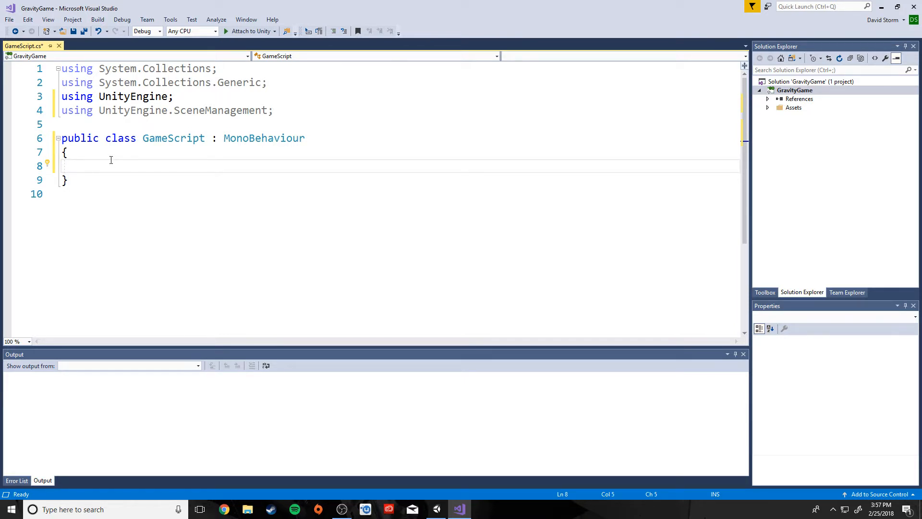
# Write a comment in the class body saying a button click goes to the first level.
pyautogui.write('// Click button, go to')
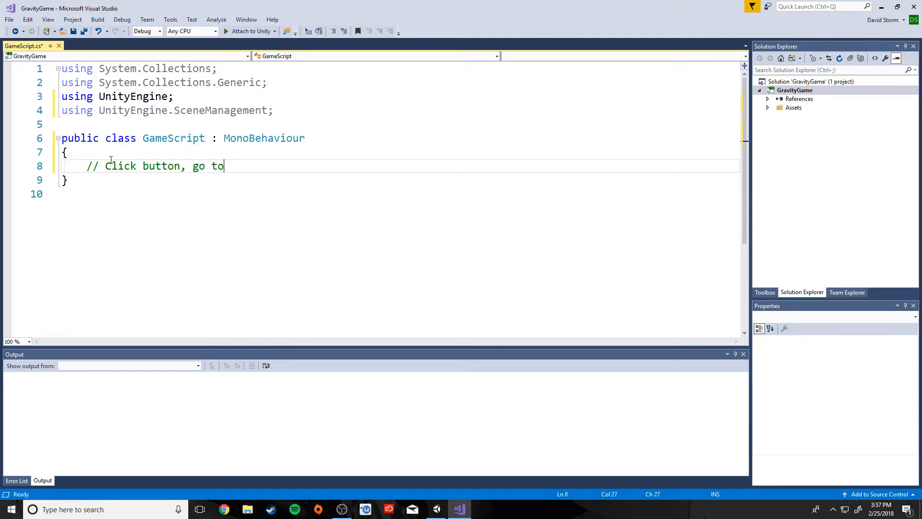
pyautogui.write(' next scene')
pyautogui.press('BackSpace')
pyautogui.press('BackSpace')
pyautogui.press('BackSpace')
pyautogui.press('BackSpace')
pyautogui.press('BackSpace')
pyautogui.press('BackSpace')
pyautogui.press('BackSpace')
pyautogui.press('BackSpace')
pyautogui.press('BackSpace')
pyautogui.press('BackSpace')
pyautogui.write('first level')
# Write public void PlayClick() whose body calls SceneManager.LoadScene("Level_1");.
pyautogui.press('Return')
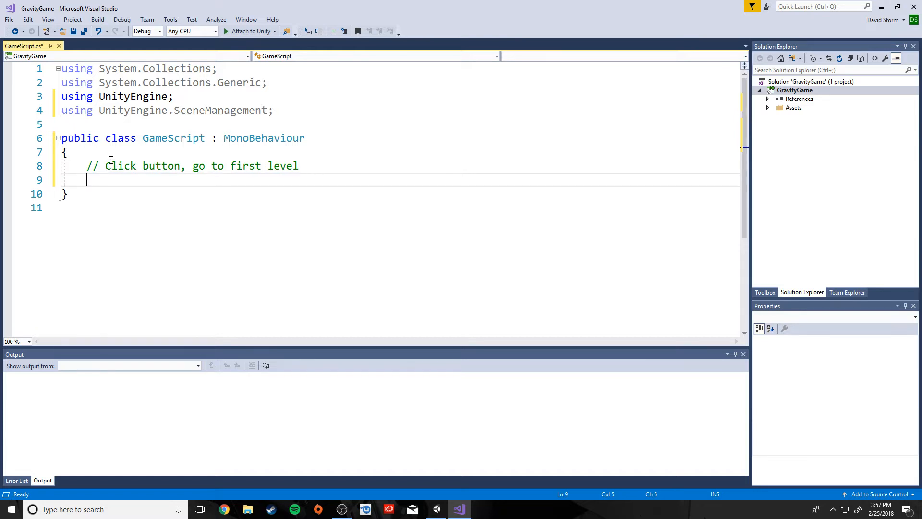
pyautogui.write('public')
pyautogui.write('void Playcli')
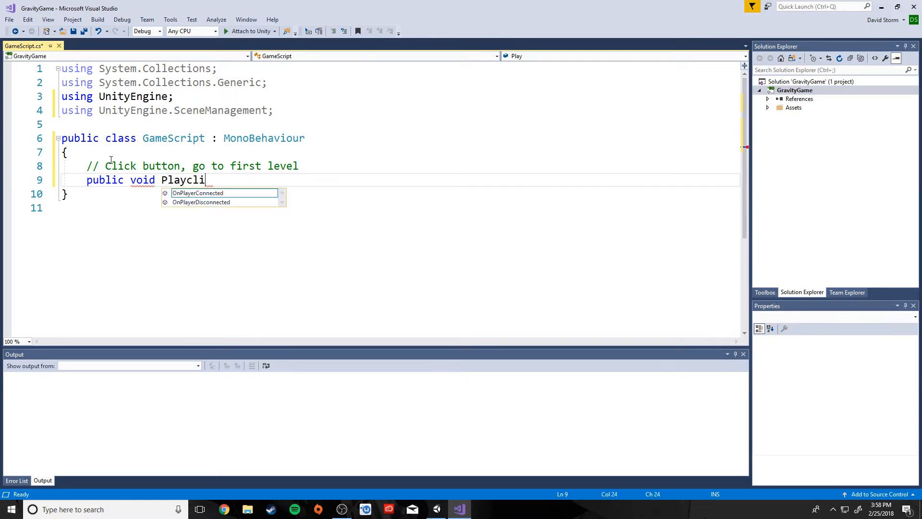
pyautogui.press('BackSpace')
pyautogui.press('BackSpace')
pyautogui.press('BackSpace')
pyautogui.write('Click')
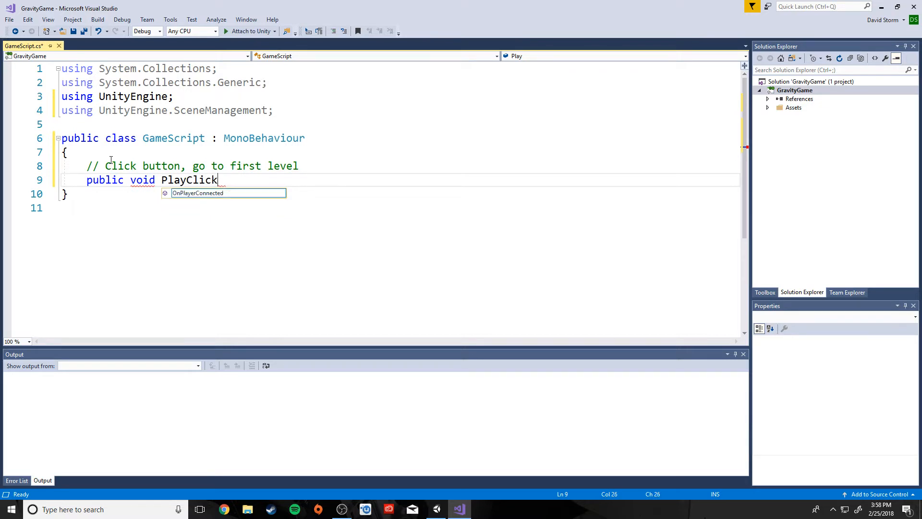
pyautogui.write('()')
pyautogui.press('Return')
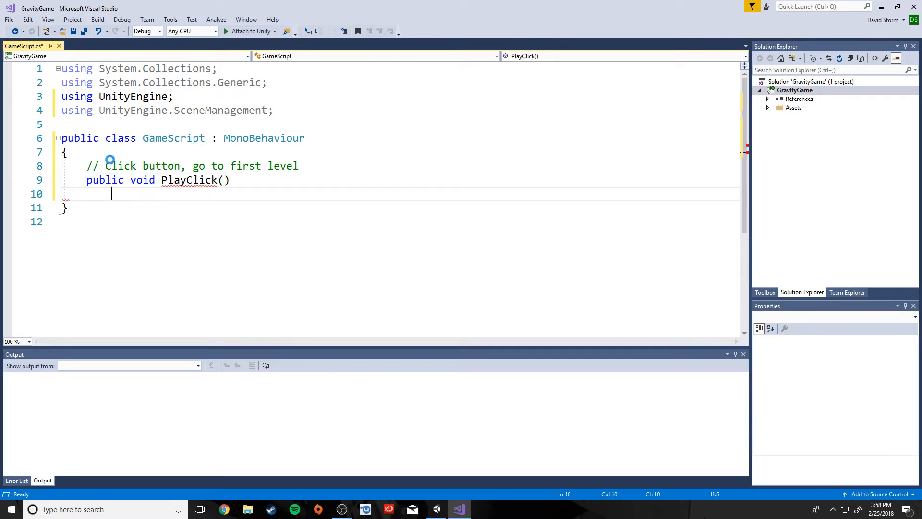
pyautogui.write('{')
pyautogui.press('Return')
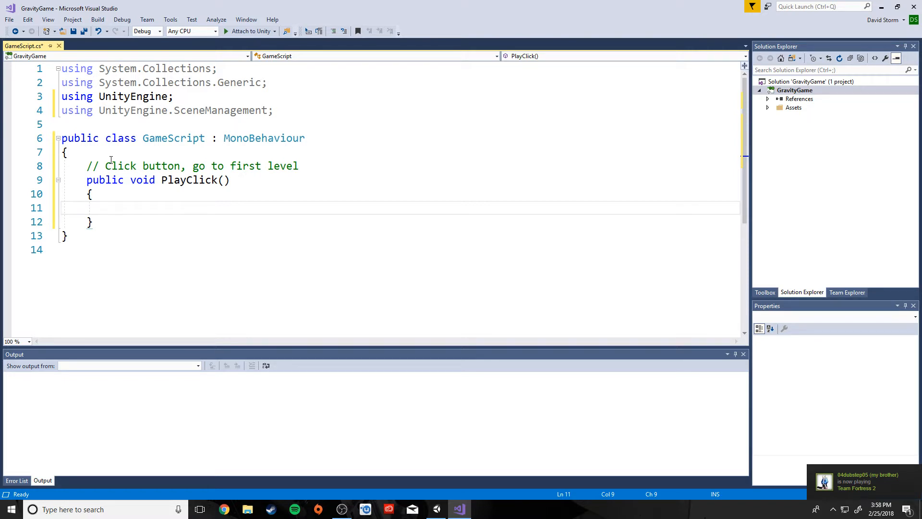
pyautogui.write('Scene')
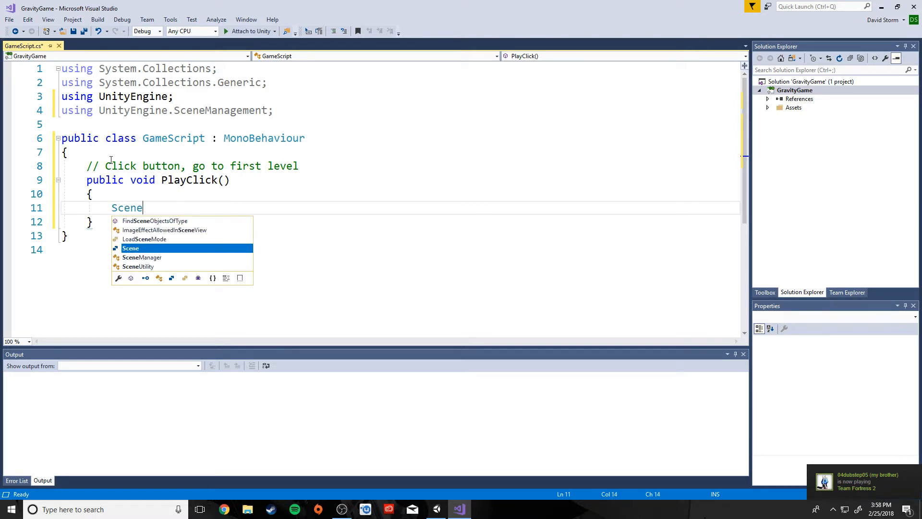
pyautogui.write('Manager.')
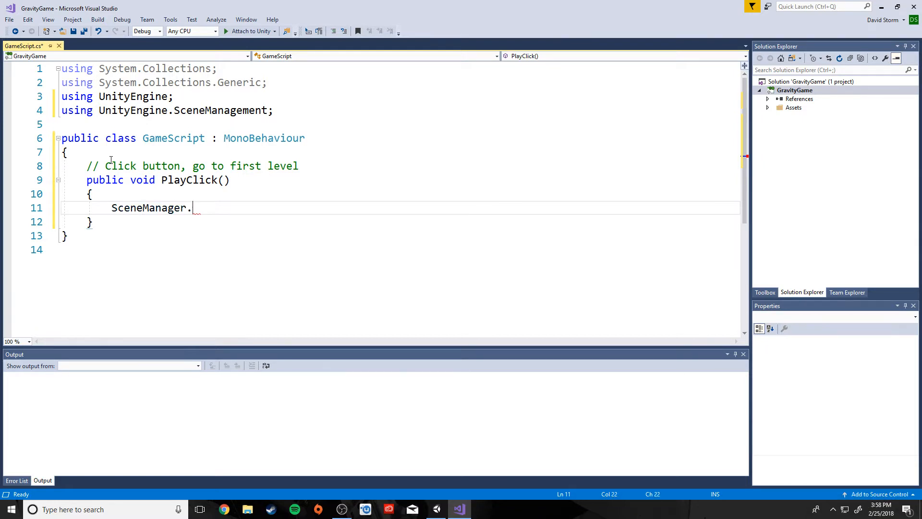
pyautogui.write('LoadSch')
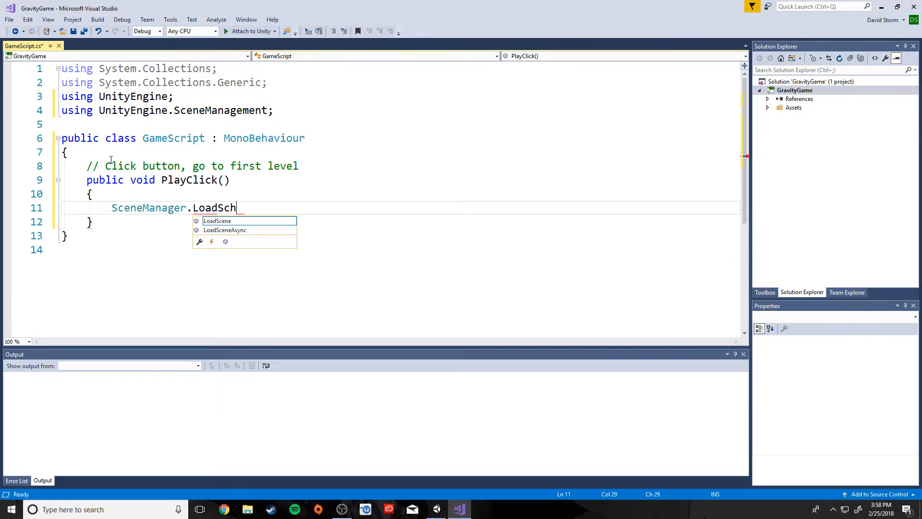
pyautogui.press('BackSpace')
pyautogui.write('cene')
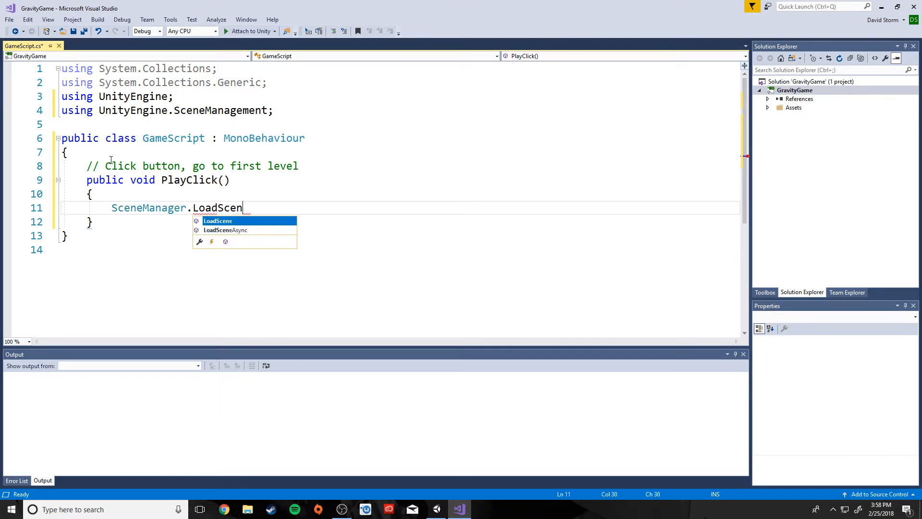
pyautogui.write('("Lev')
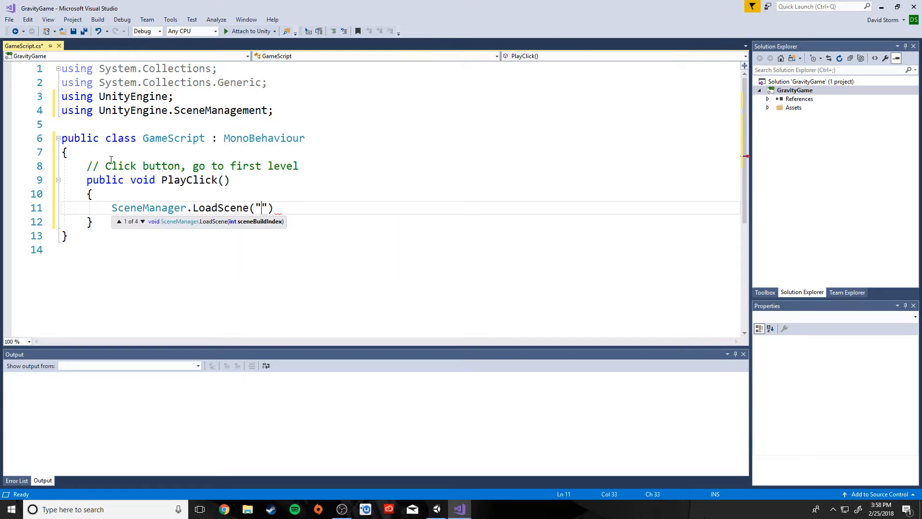
pyautogui.write('el_1");')
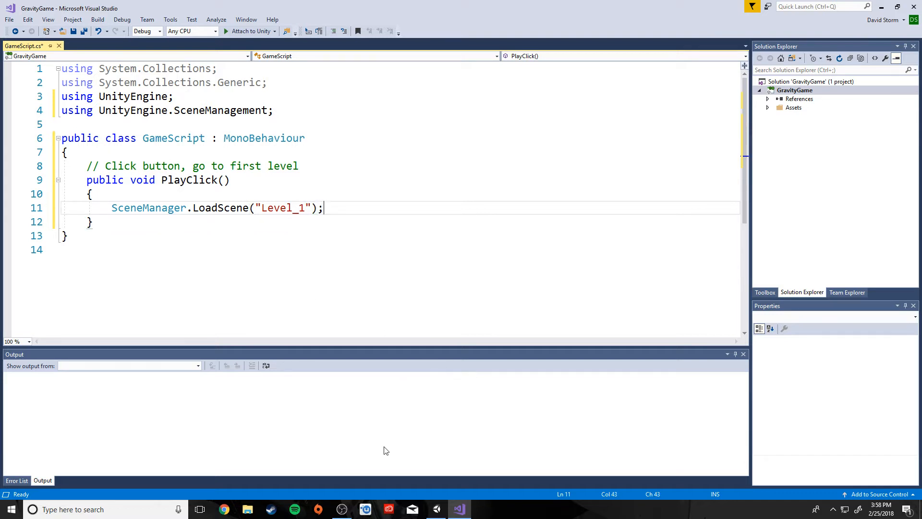
# Check the scenes in Unity's Scenes folder, then return to Visual Studio.
pyautogui.click(436, 508)
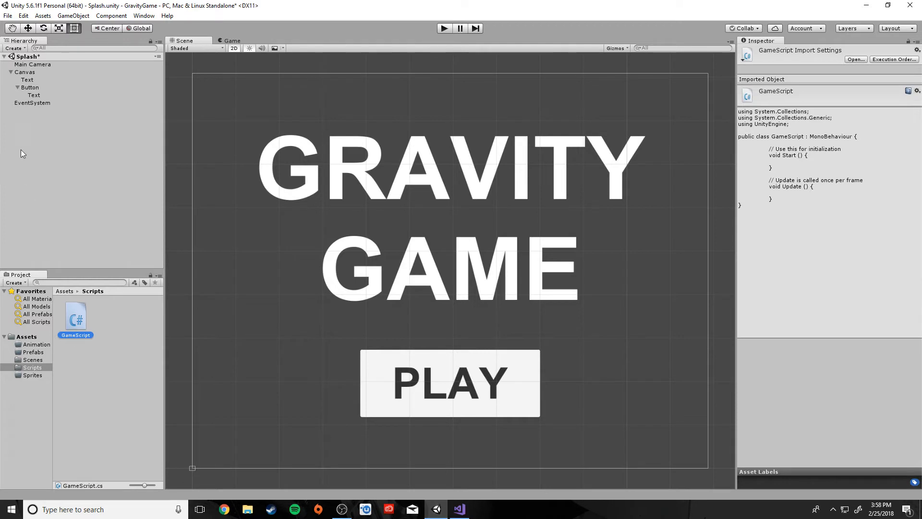
pyautogui.click(34, 360)
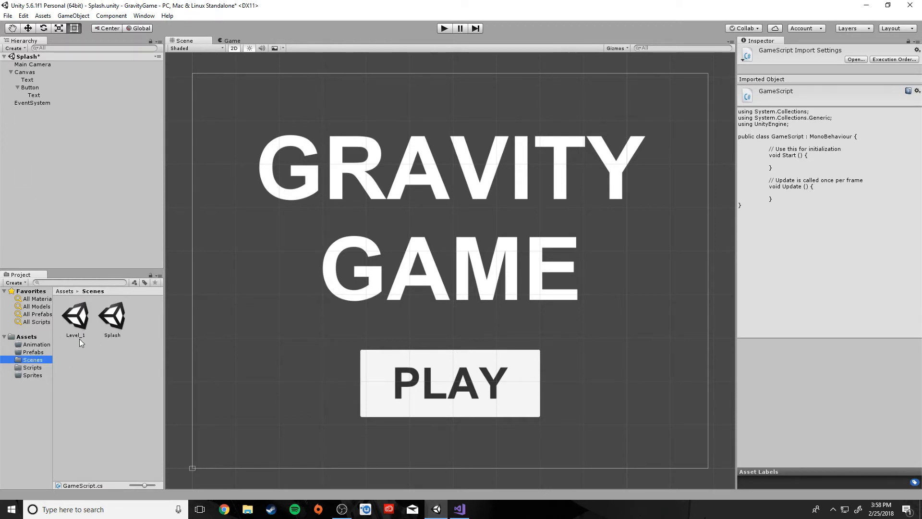
pyautogui.click(459, 509)
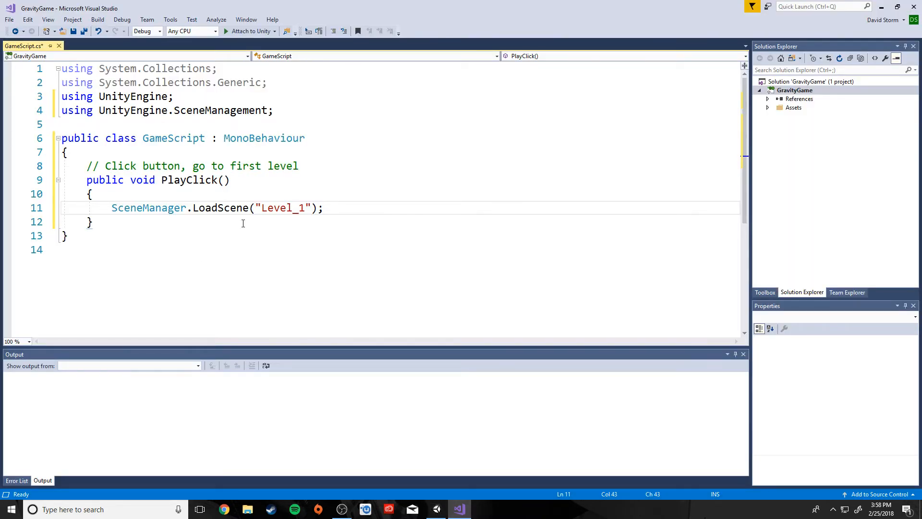
# Save and build GameScript with Attach to Unity, stop debugging, and return to Unity.
pyautogui.click(130, 270)
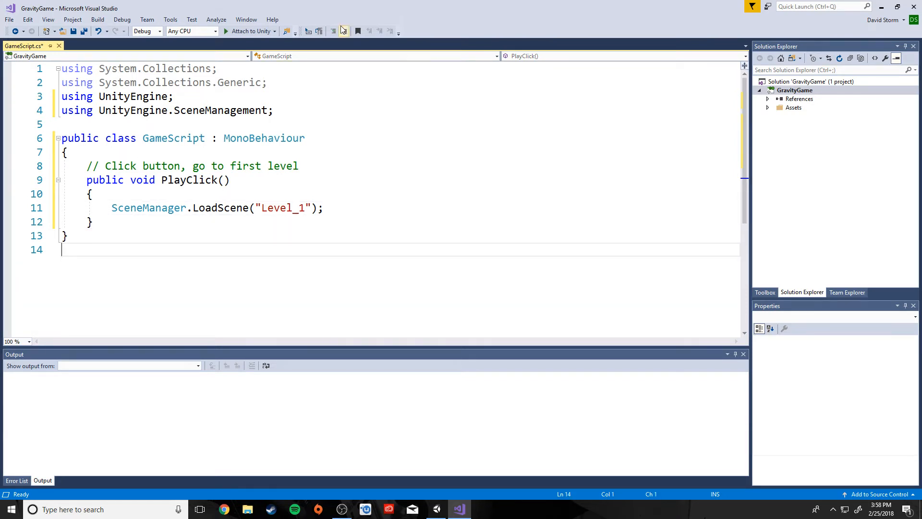
pyautogui.click(253, 29)
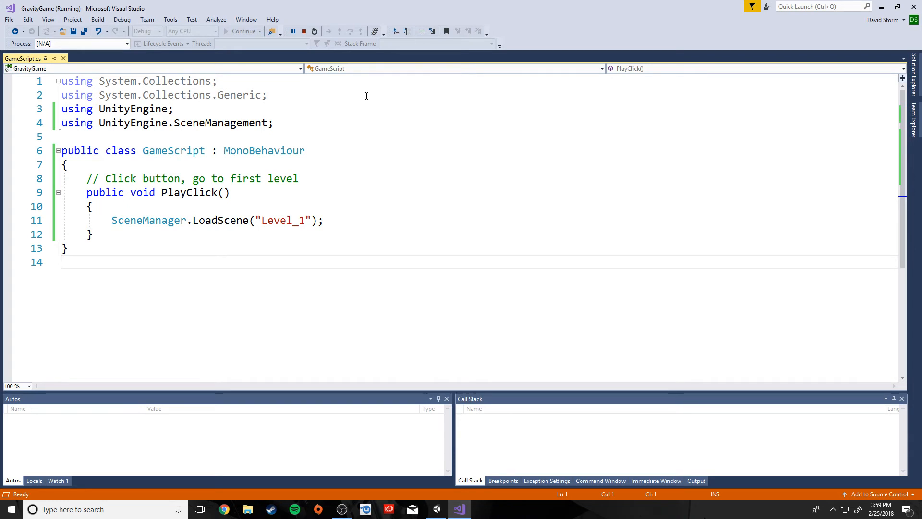
pyautogui.click(304, 31)
pyautogui.click(436, 509)
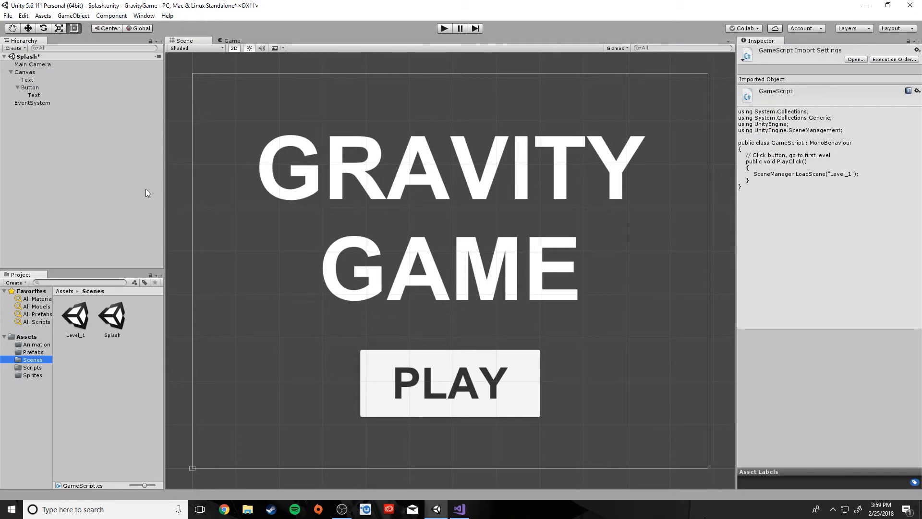
# Select the PLAY button and add a new empty entry to its On Click () list.
pyautogui.click(530, 388)
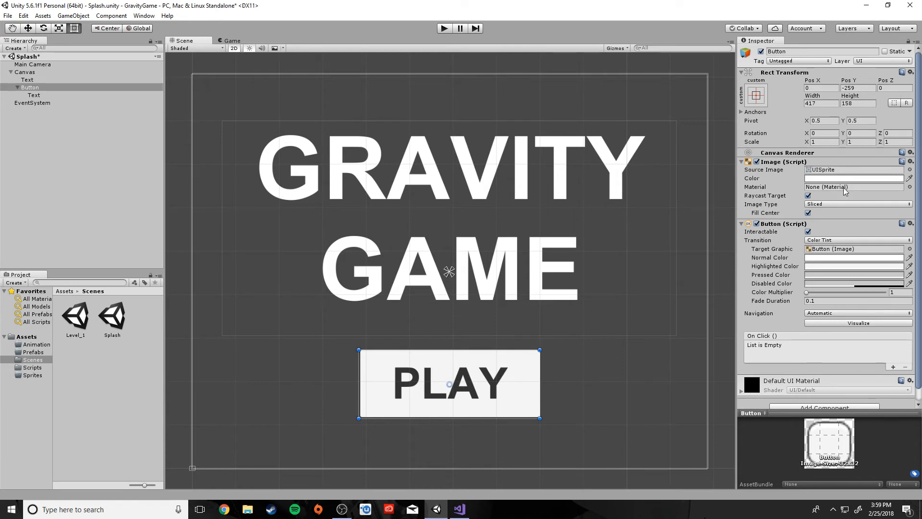
pyautogui.scroll(-1, 802, 344)
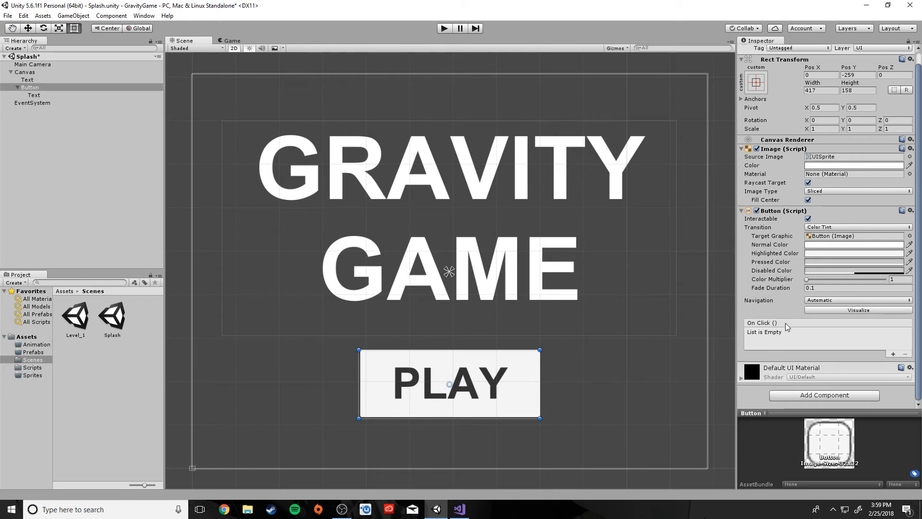
pyautogui.click(893, 354)
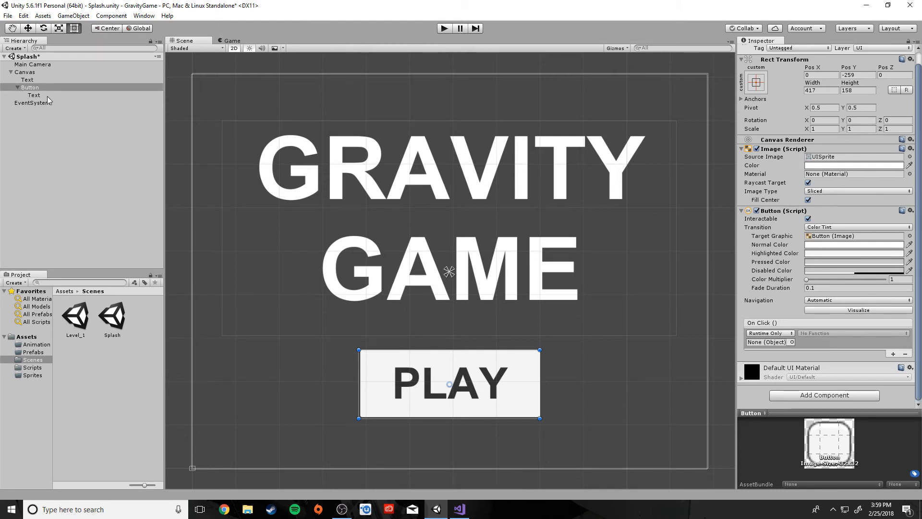
# Point the new On Click entry at the EventSystem object and pick GameScript > PlayClick () as its function.
pyautogui.click(33, 104)
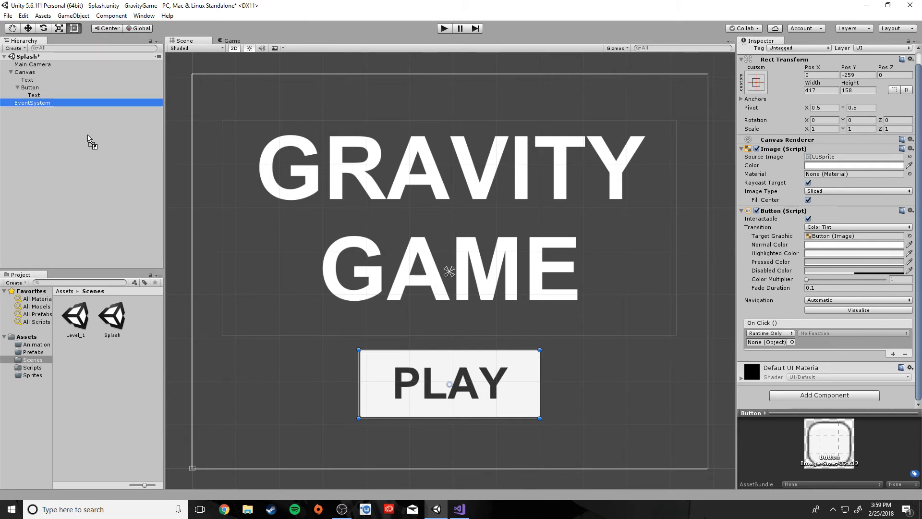
pyautogui.hotkey('ctrl', 'z')
pyautogui.moveTo(684, 358); pyautogui.dragTo(765, 342)
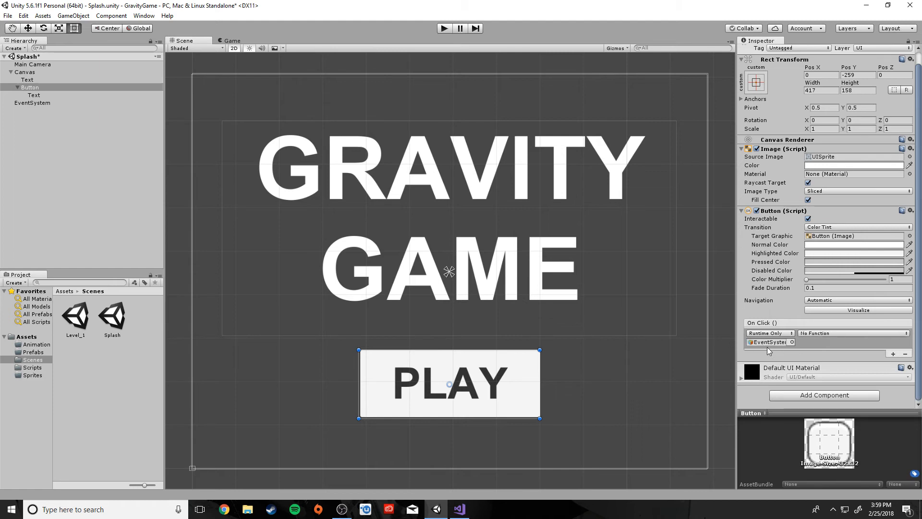
pyautogui.click(838, 333)
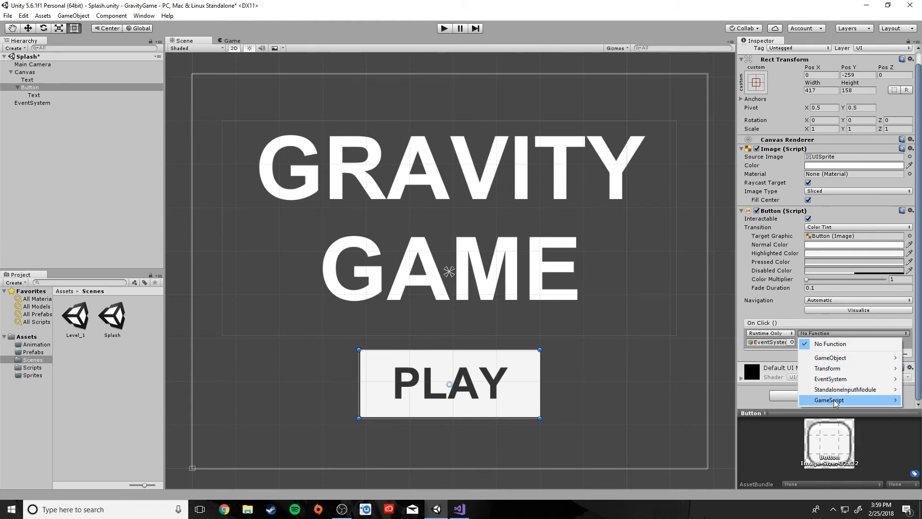
pyautogui.moveTo(830, 401)
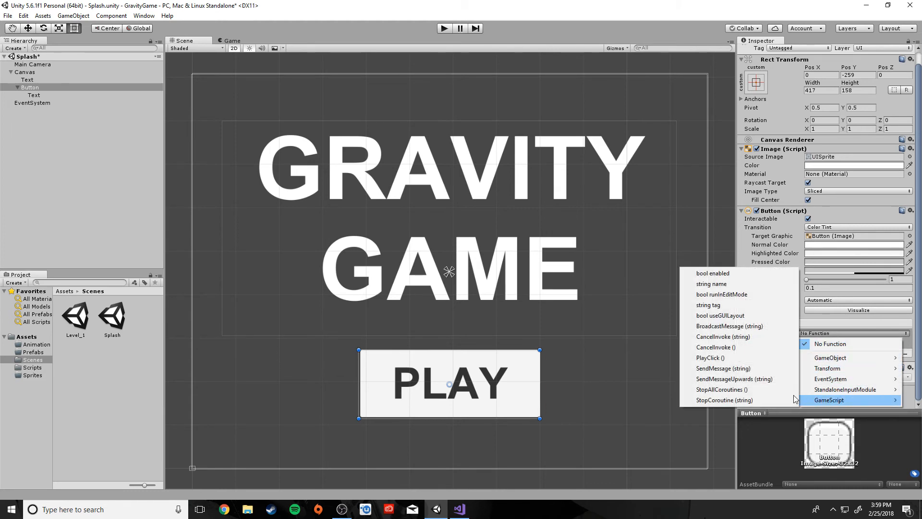
pyautogui.click(718, 359)
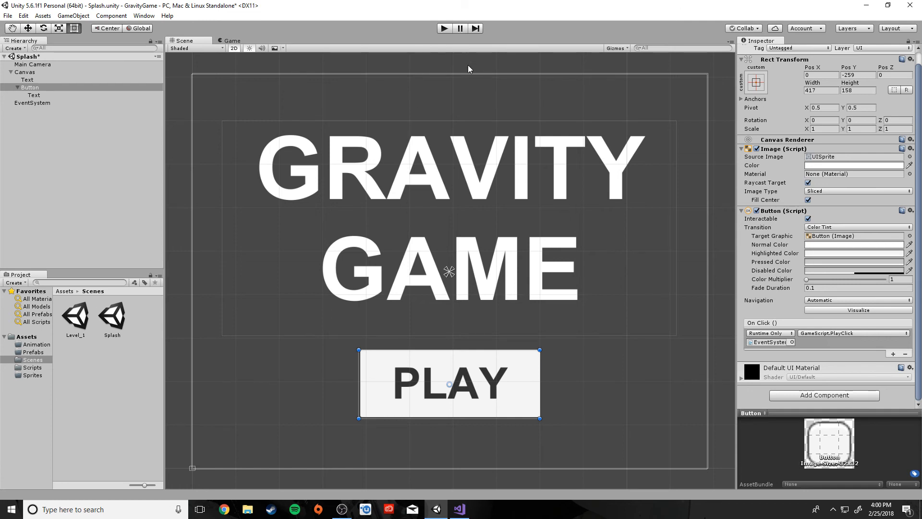
# Test the splash scene in play mode by pressing PLAY, which logs that Level_1 isn't in build settings.
pyautogui.click(442, 29)
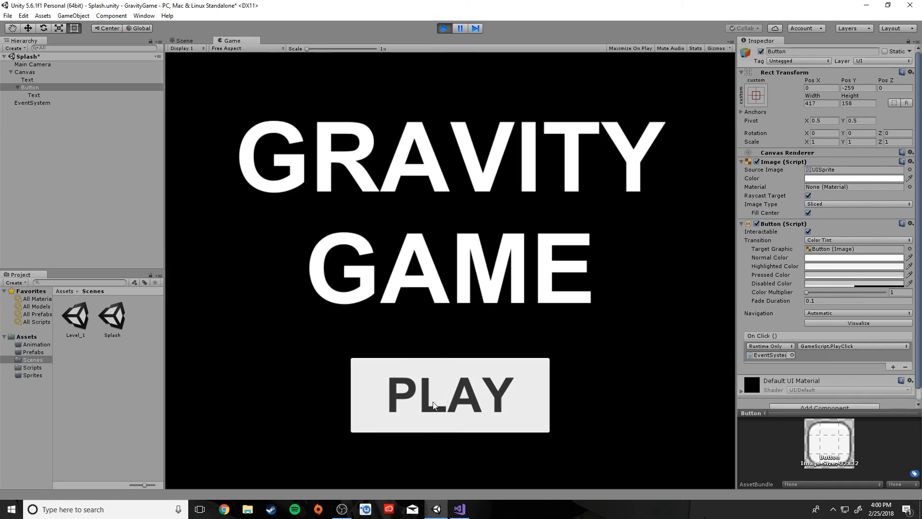
pyautogui.click(444, 384)
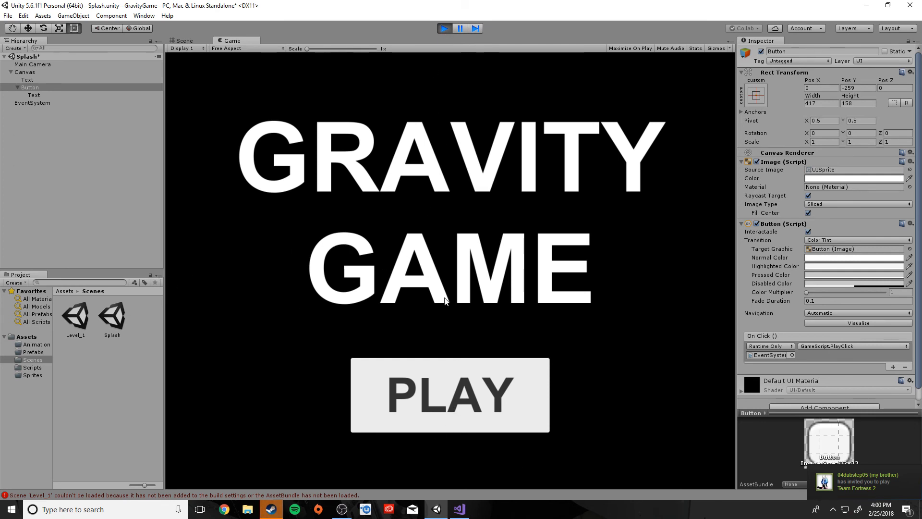
pyautogui.click(443, 30)
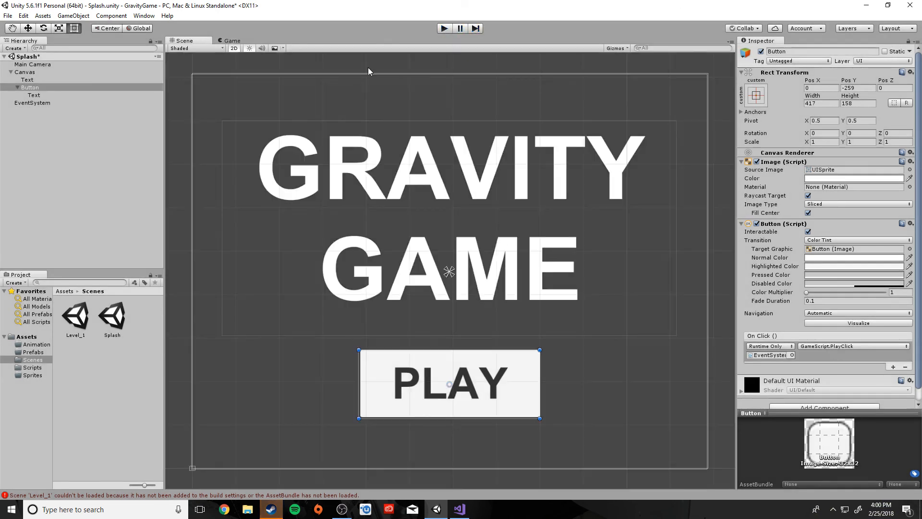